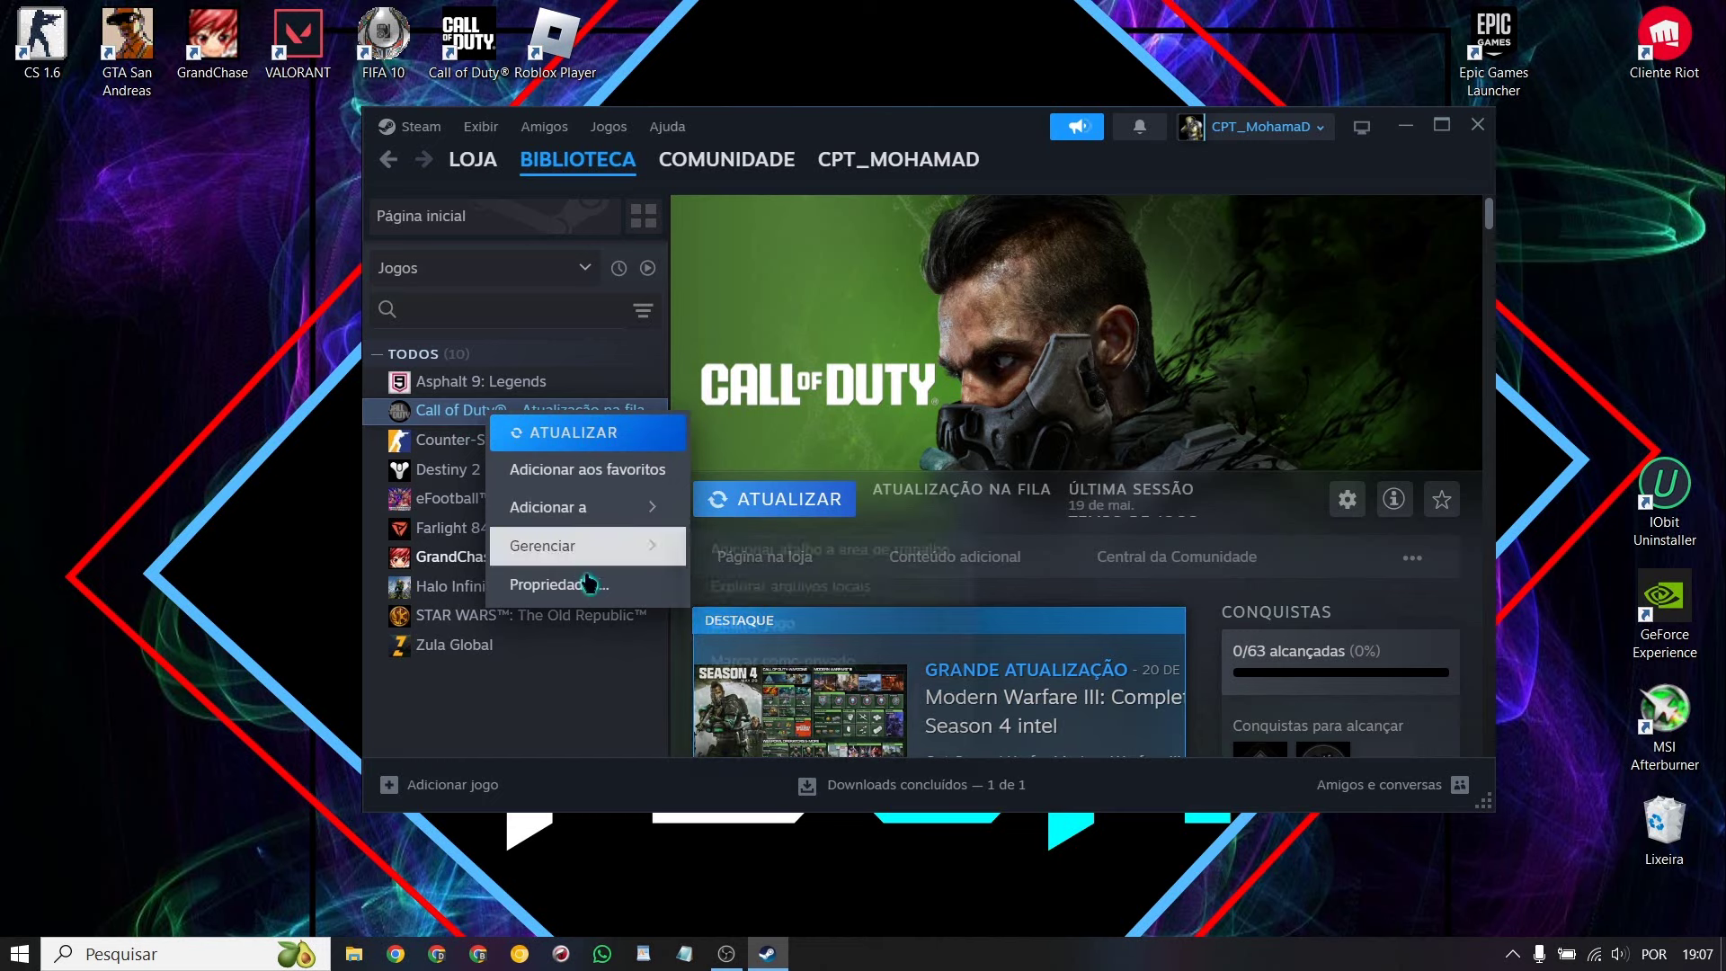
Verify the integrity of Call of Duty's installed game files, and close the game's properties once verification is running.
{"action": "left_click", "coordinate": [595, 585]}
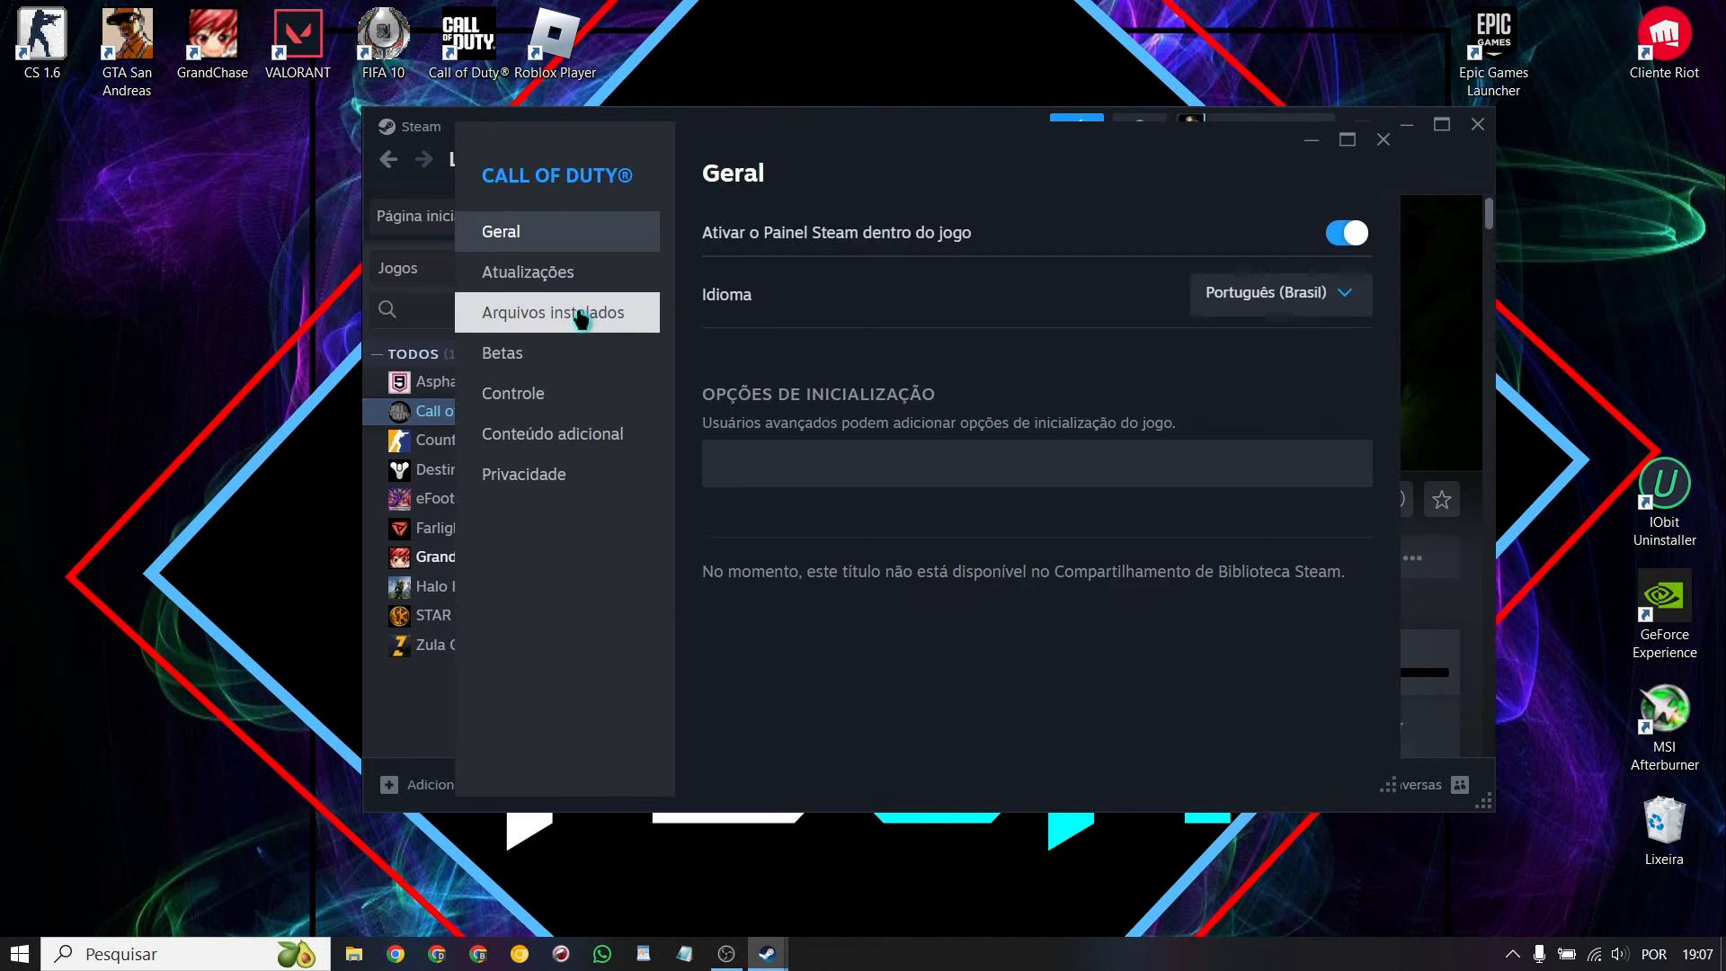
{"action": "left_click", "coordinate": [566, 322]}
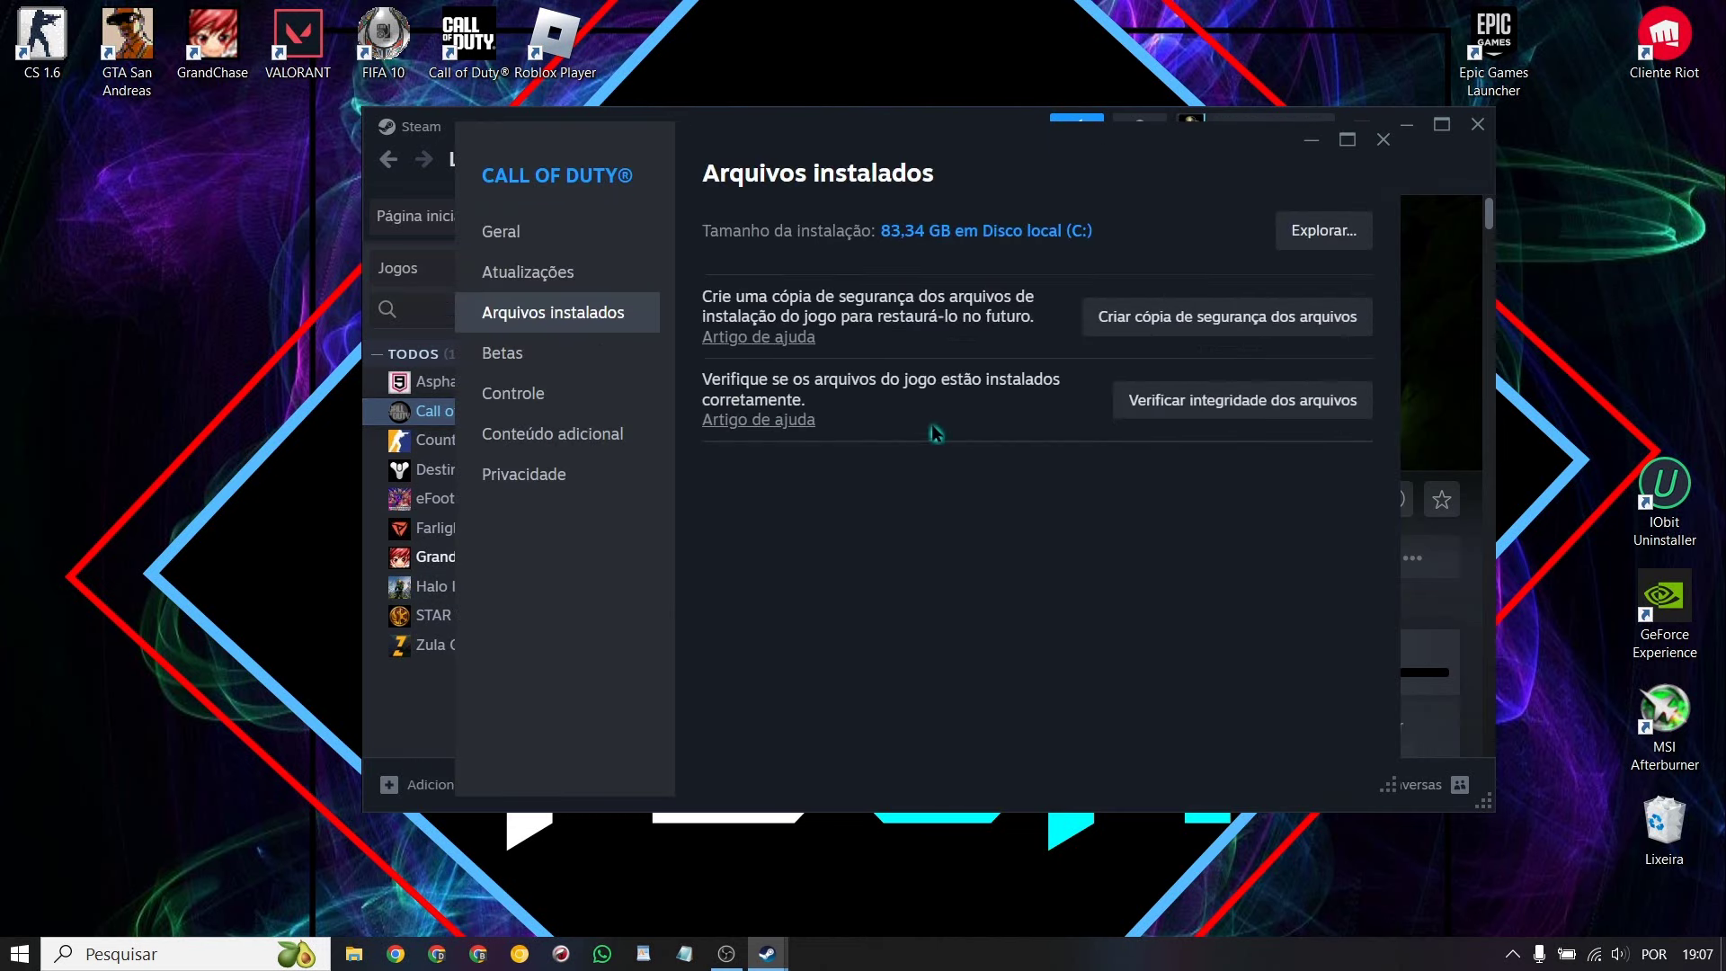
{"action": "left_click", "coordinate": [1224, 410]}
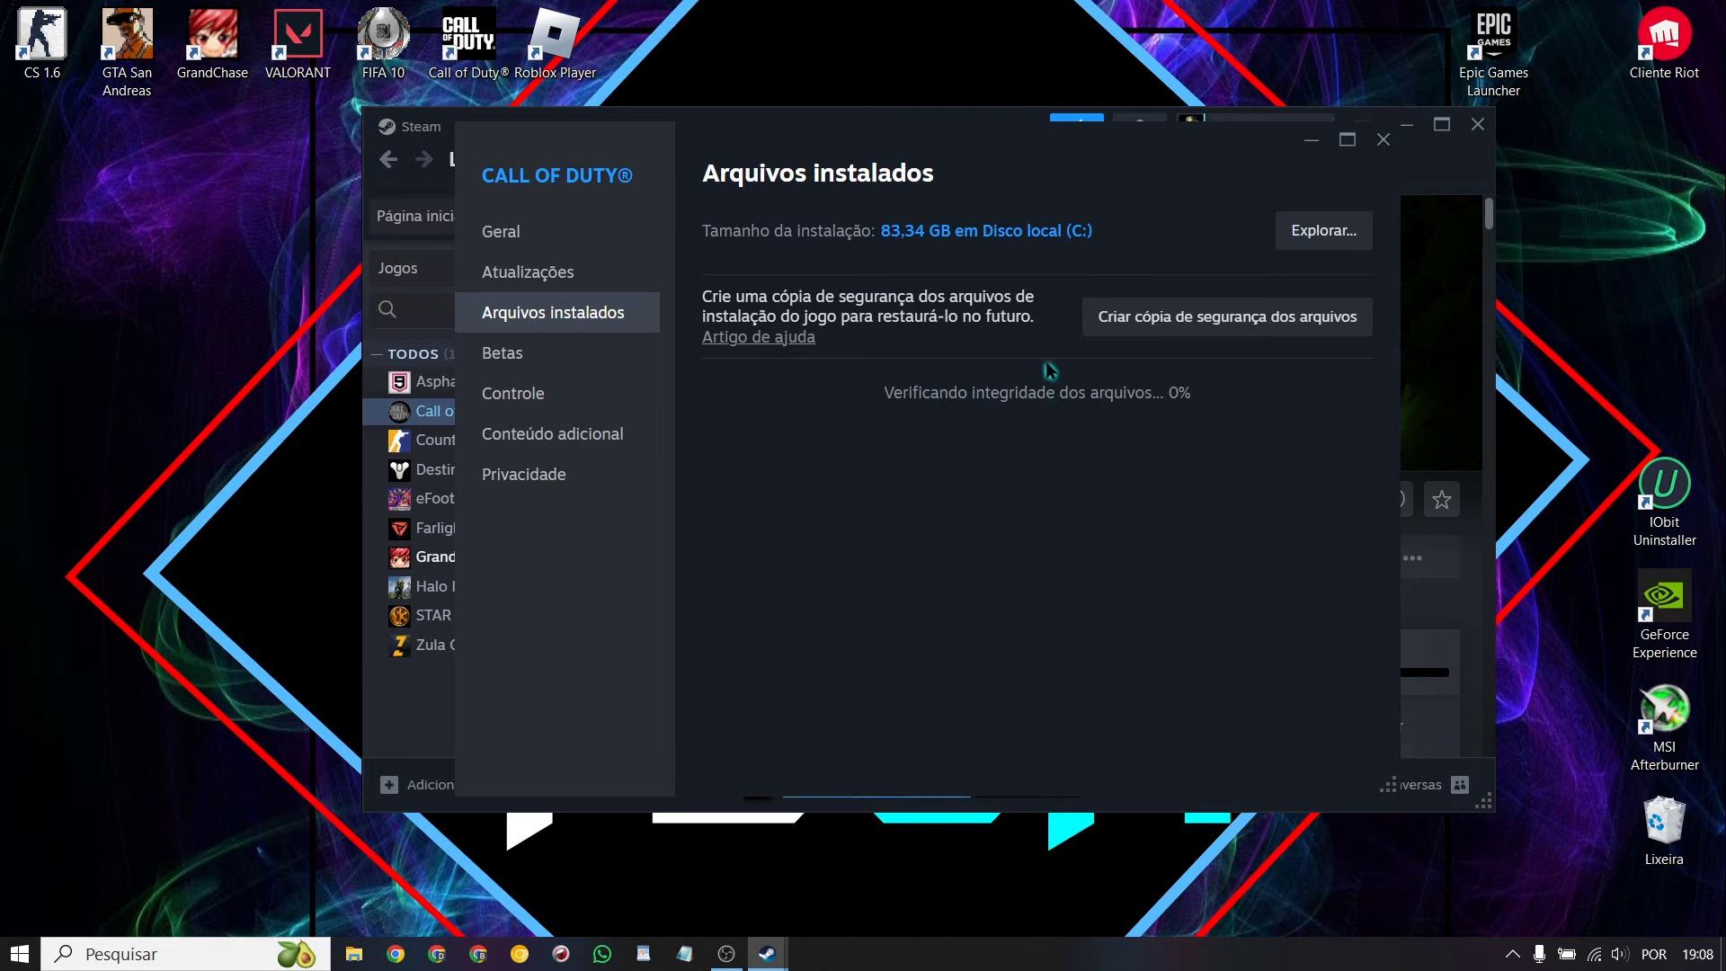
{"action": "left_click", "coordinate": [1382, 139]}
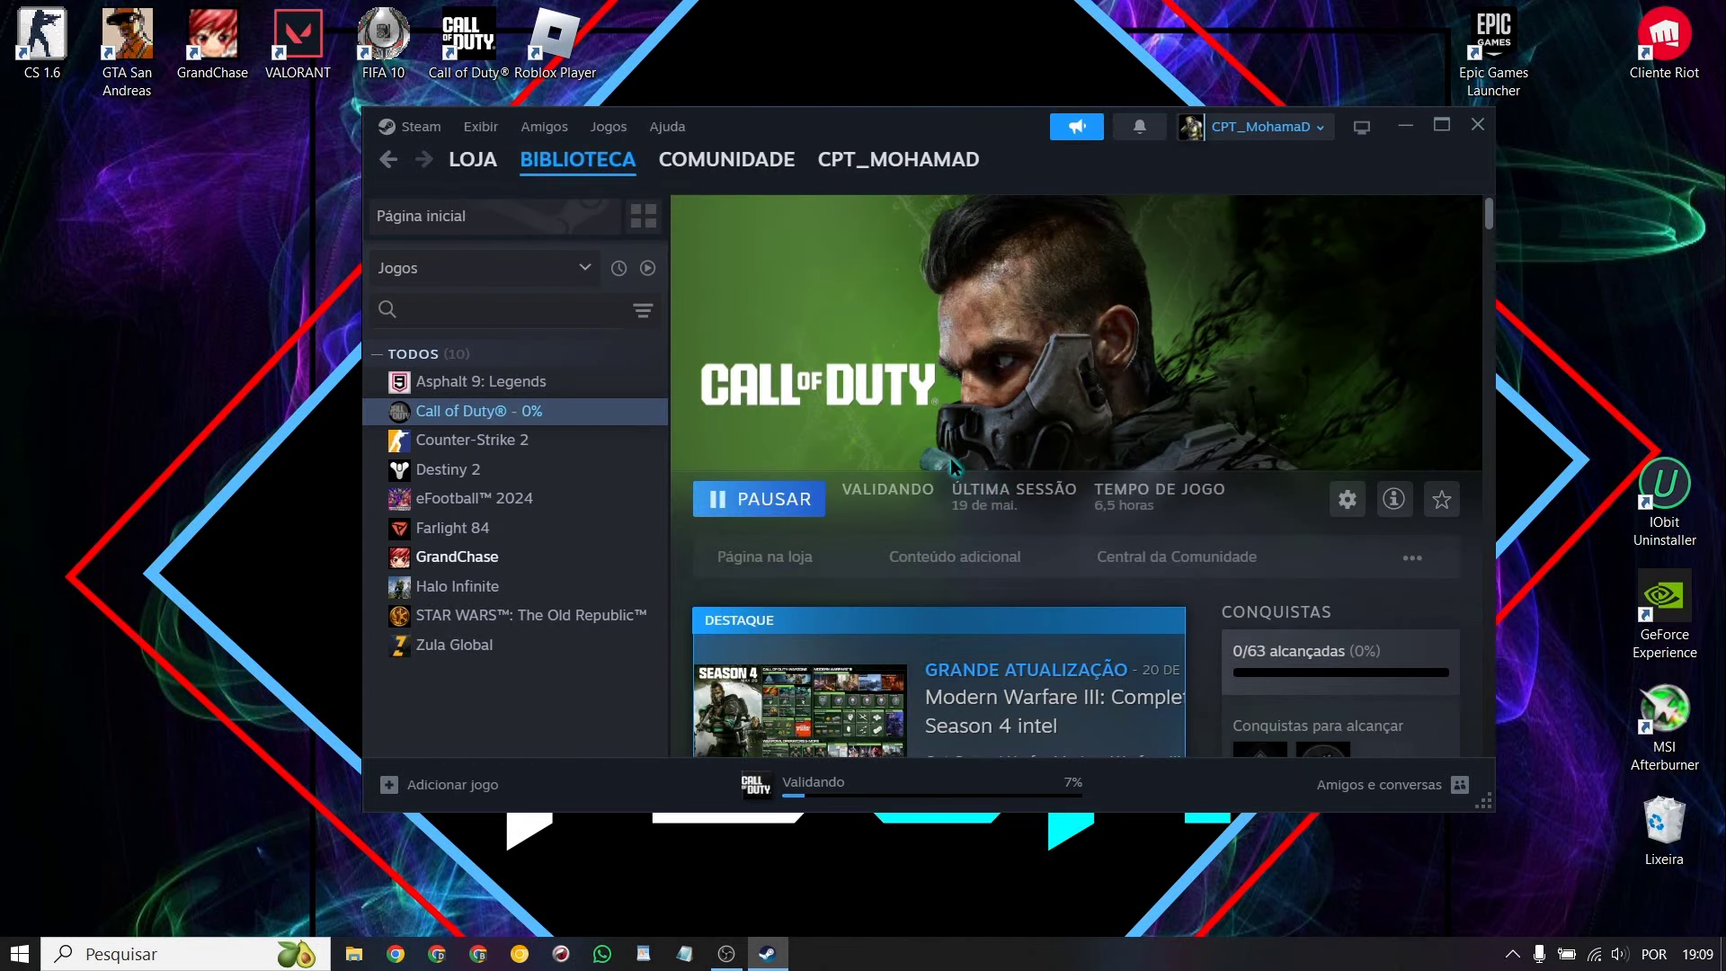
Check which beta versions are available for participation in Call of Duty's properties, and close the properties.
{"action": "right_click", "coordinate": [531, 410]}
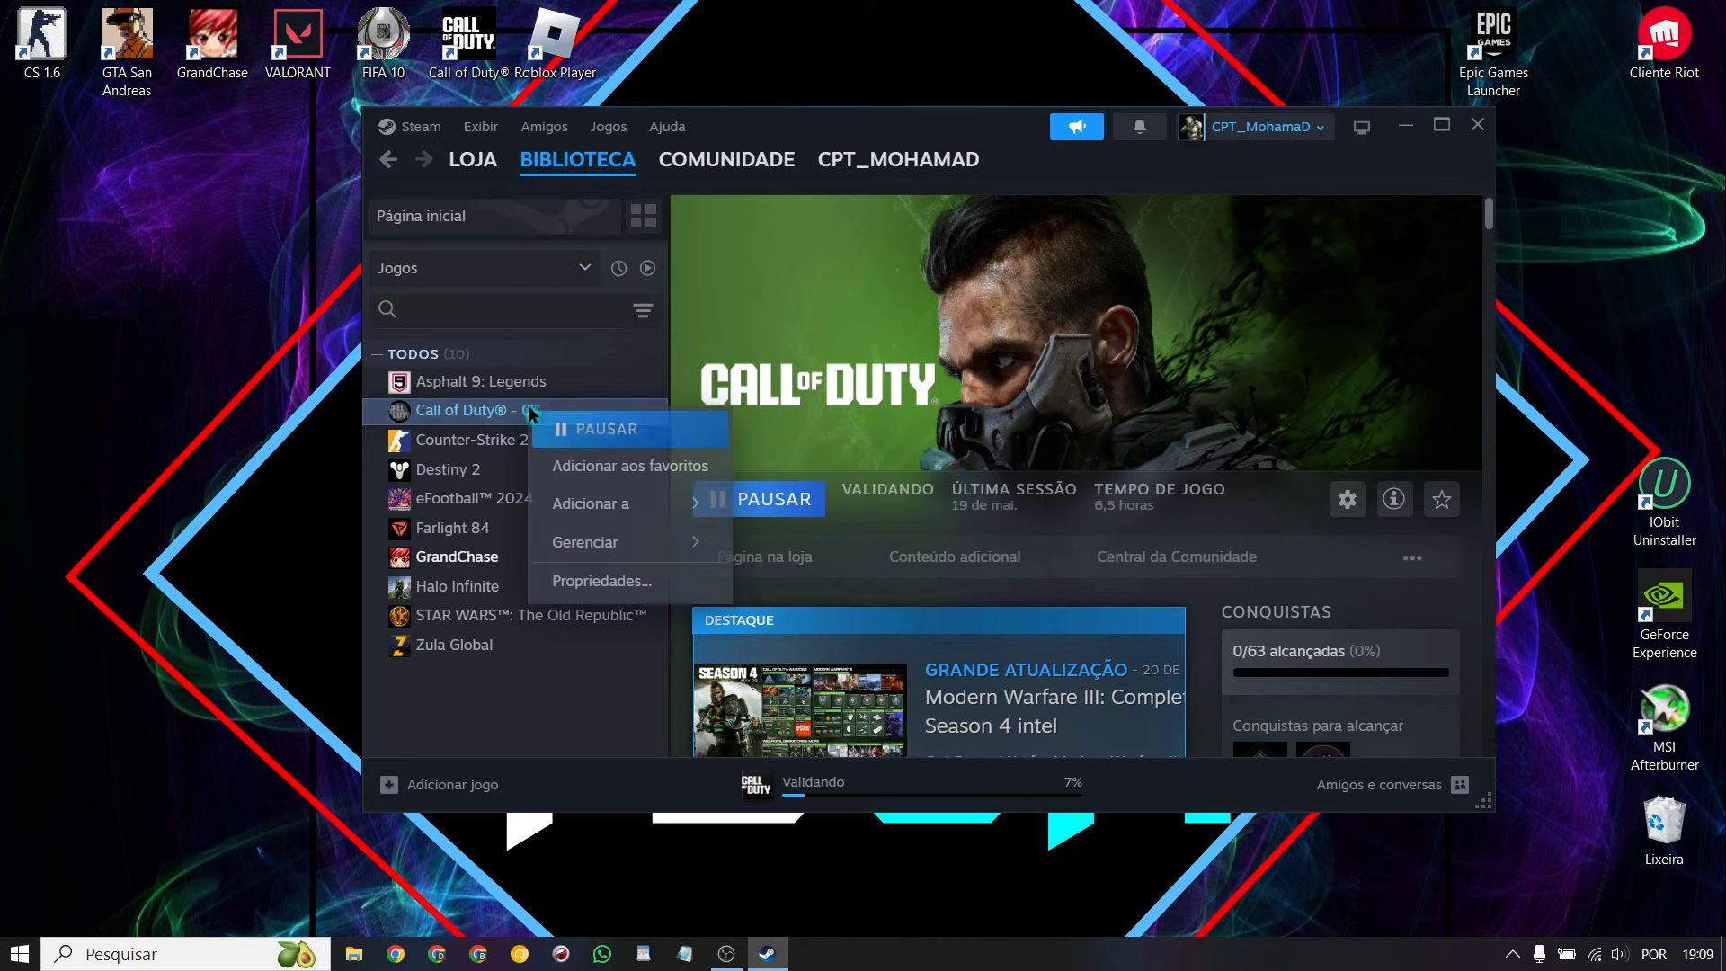
{"action": "left_click", "coordinate": [634, 583]}
{"action": "left_click", "coordinate": [541, 353]}
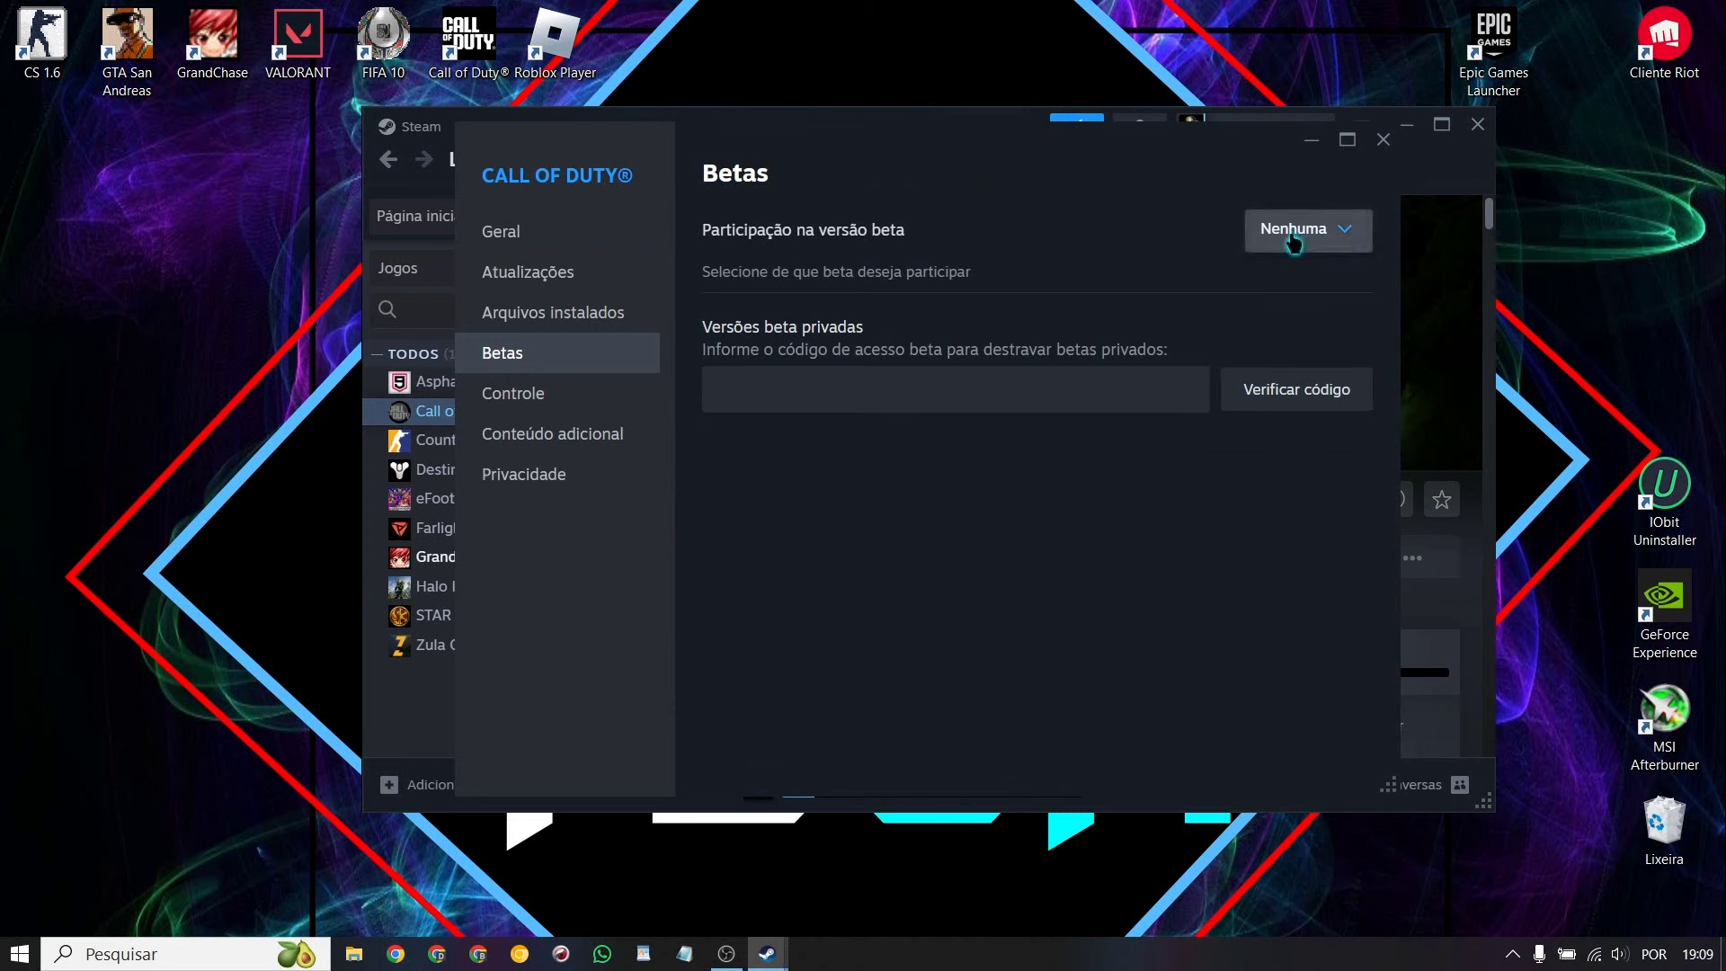
{"action": "left_click", "coordinate": [1352, 232]}
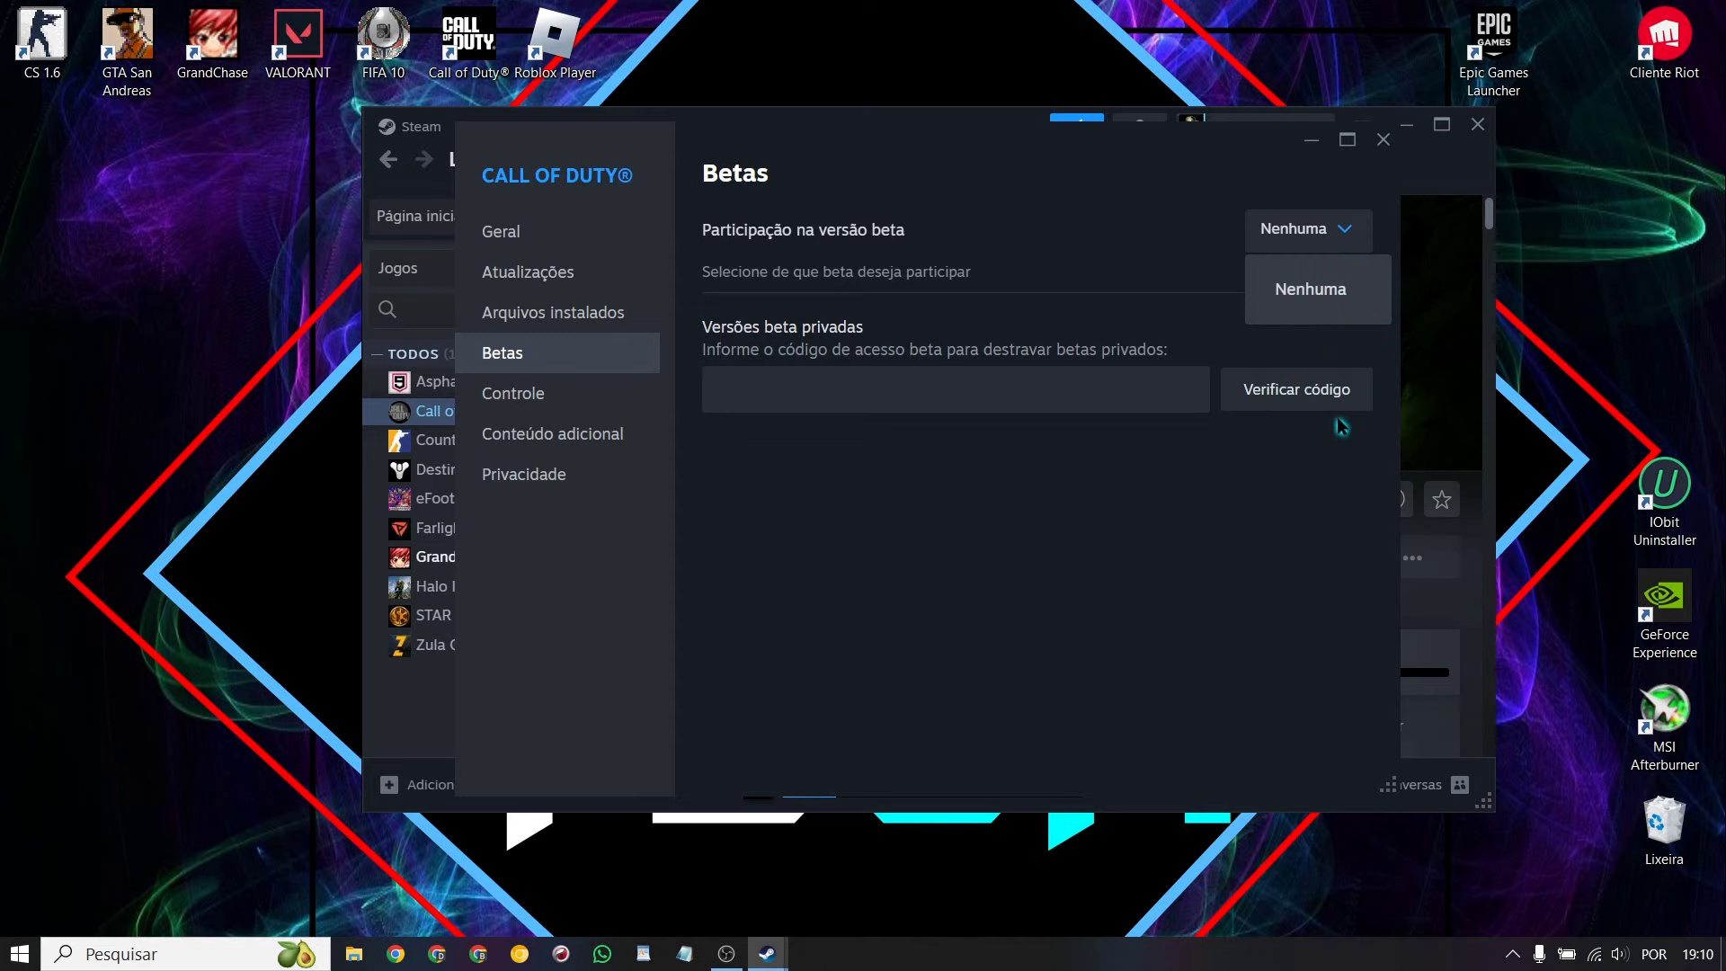
{"action": "key", "text": "Escape"}
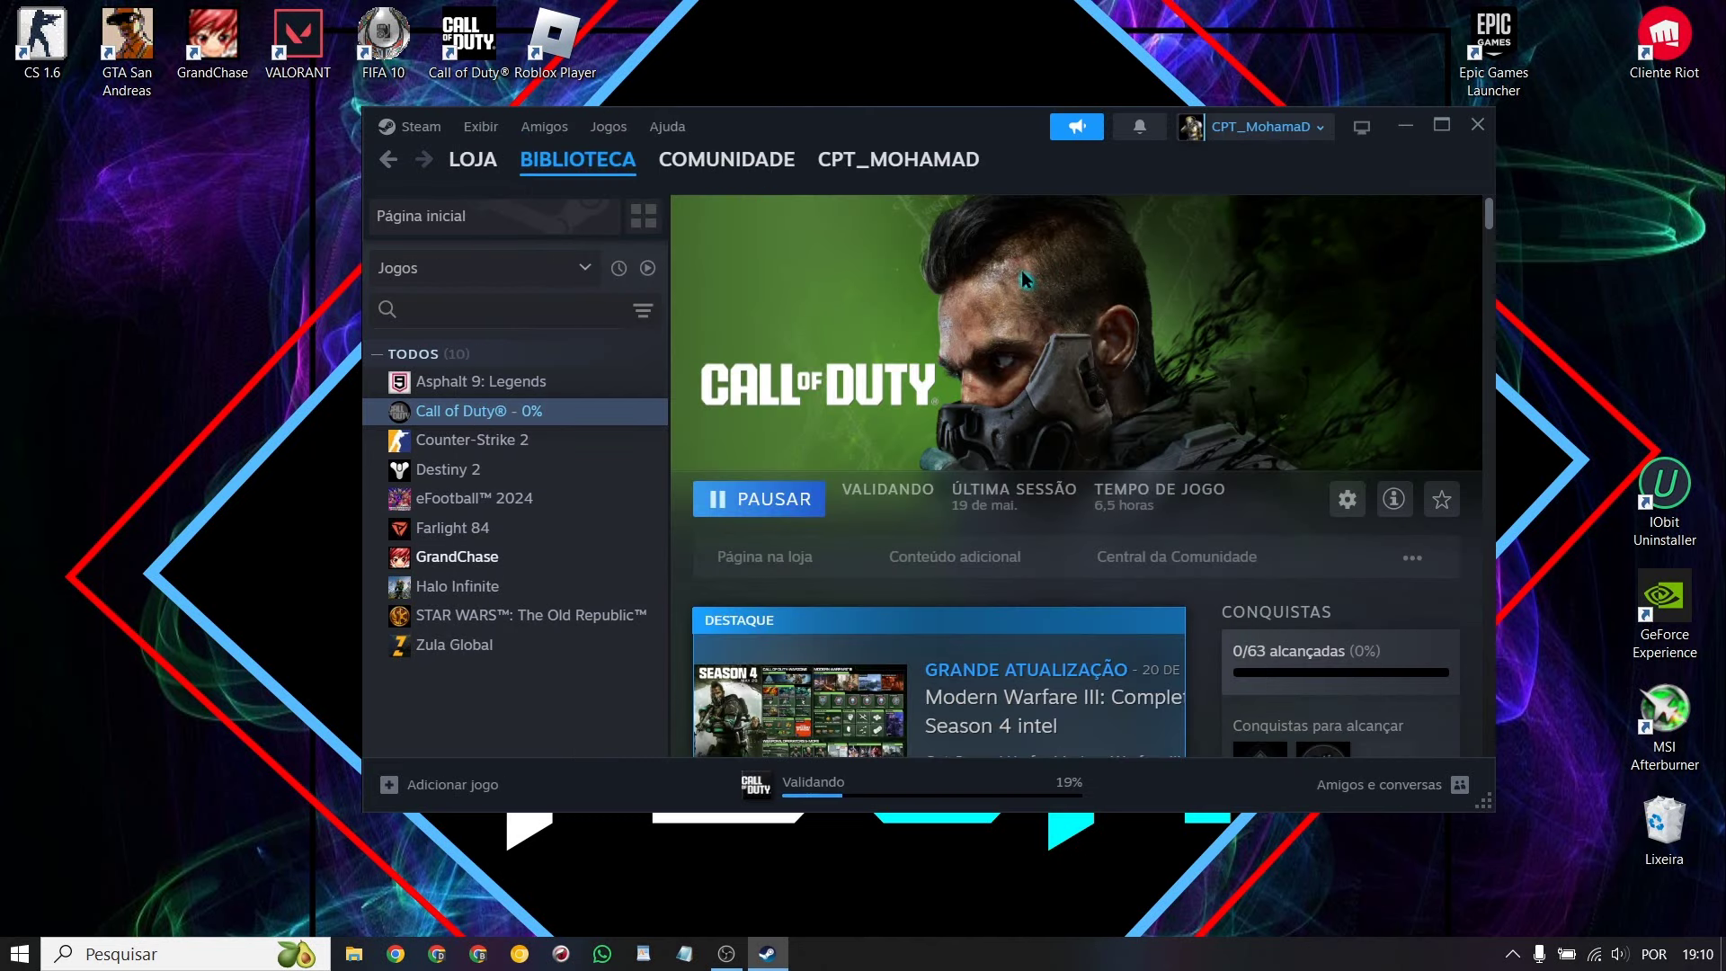
Browse Call of Duty's installed files and locate the cod application in the Call of Duty HQ folder.
{"action": "right_click", "coordinate": [462, 406]}
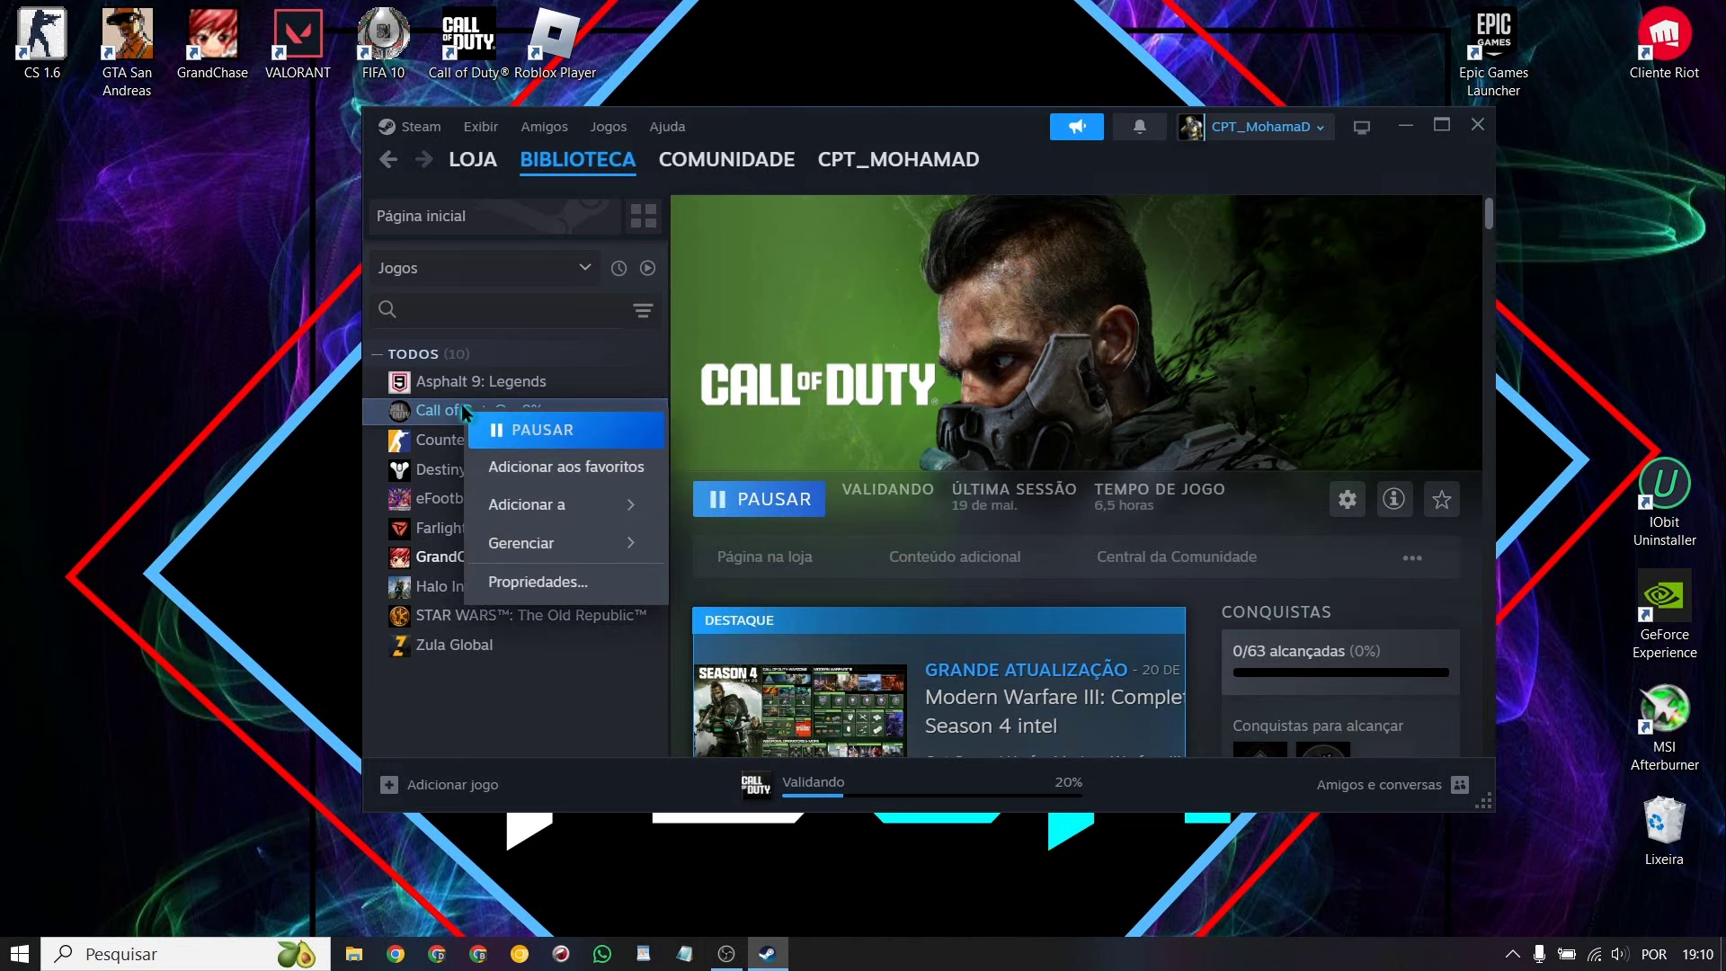
{"action": "left_click", "coordinate": [566, 583]}
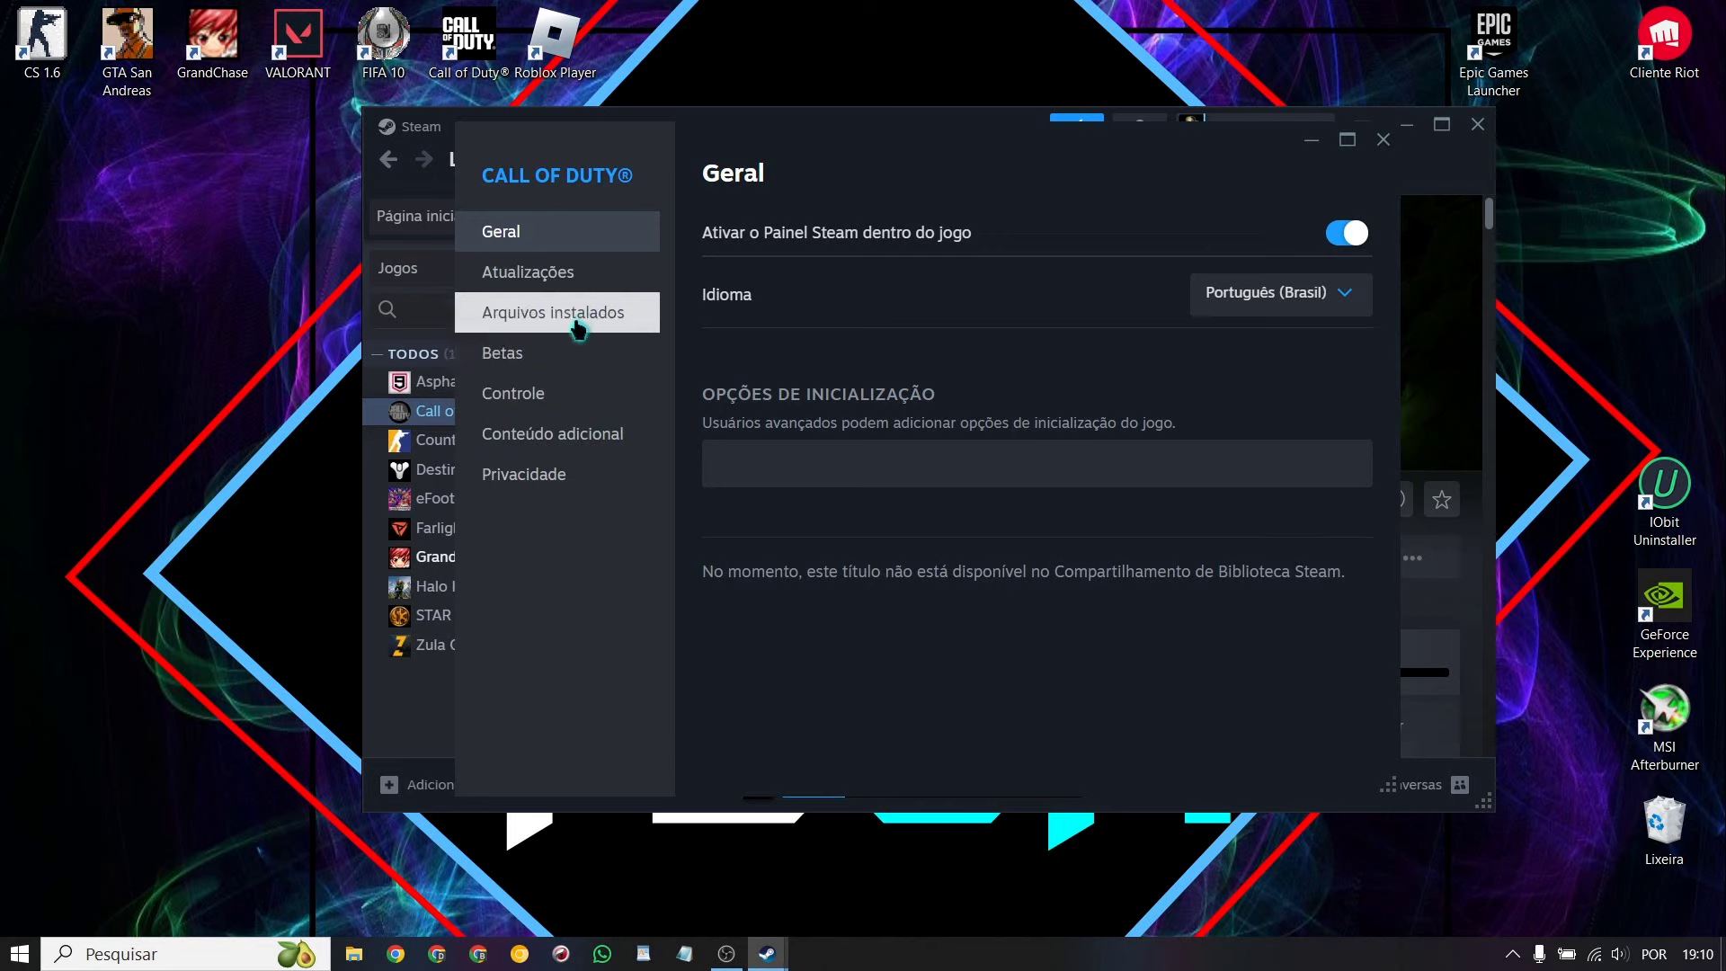
{"action": "left_click", "coordinate": [576, 328]}
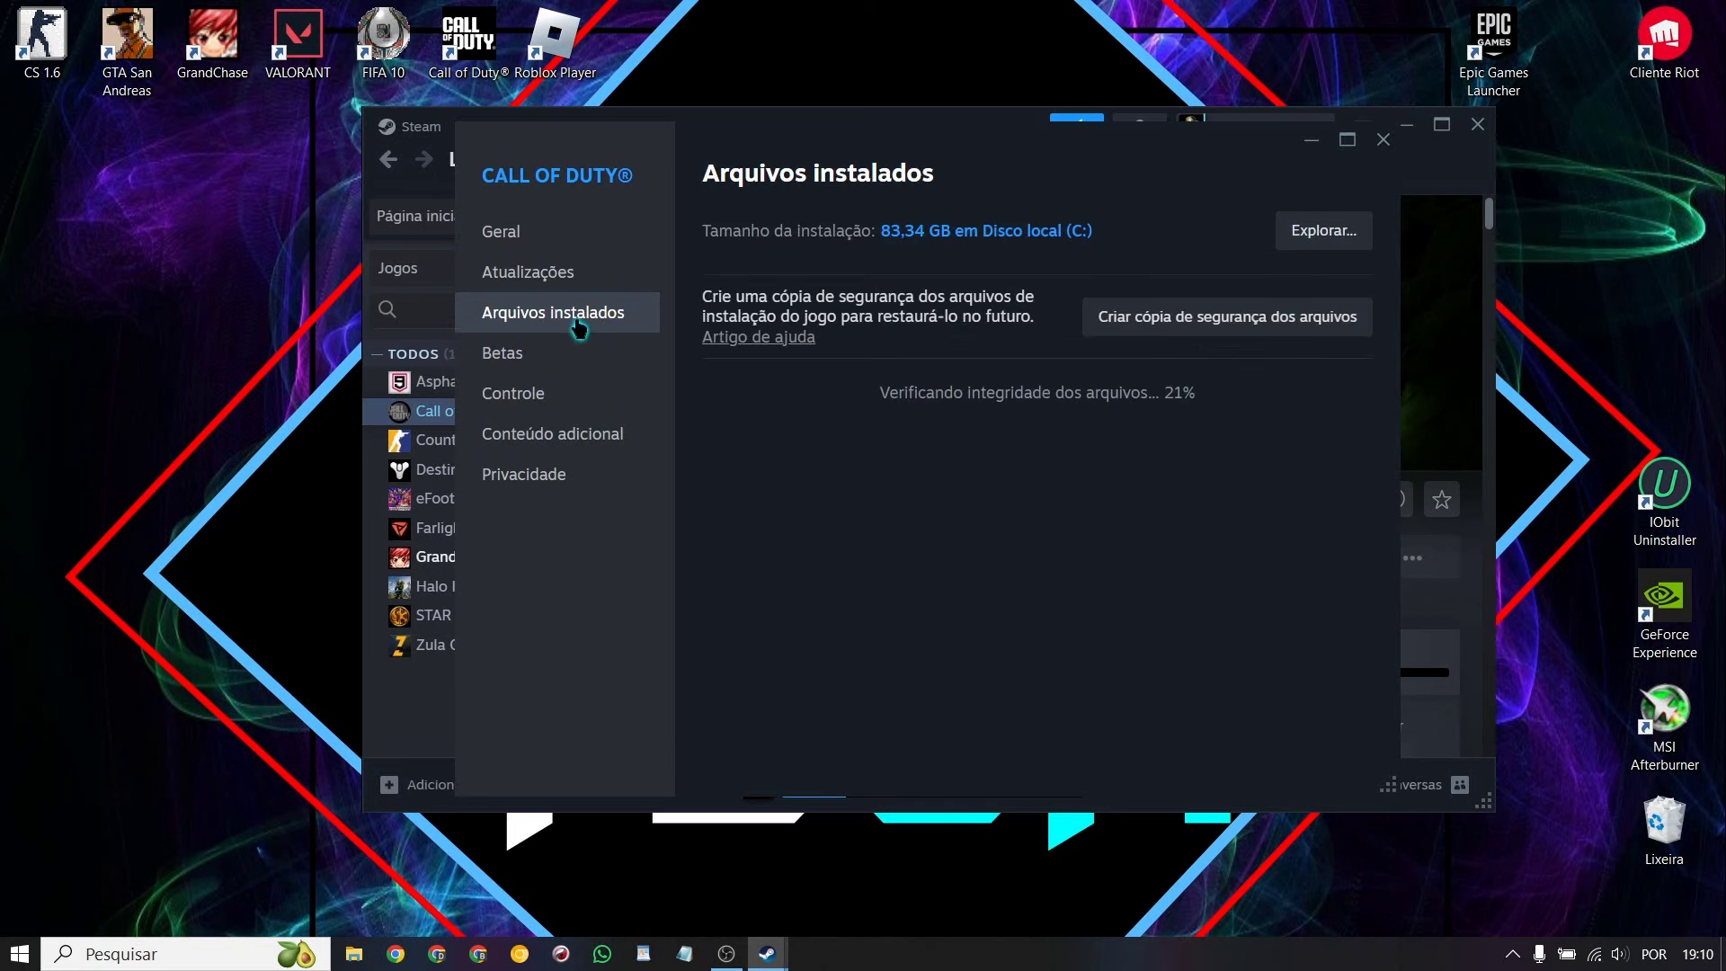
{"action": "left_click", "coordinate": [1324, 231]}
{"action": "scroll", "coordinate": [621, 473], "scroll_direction": "down", "scroll_amount": 8}
{"action": "scroll", "coordinate": [624, 475], "scroll_direction": "up", "scroll_amount": 2}
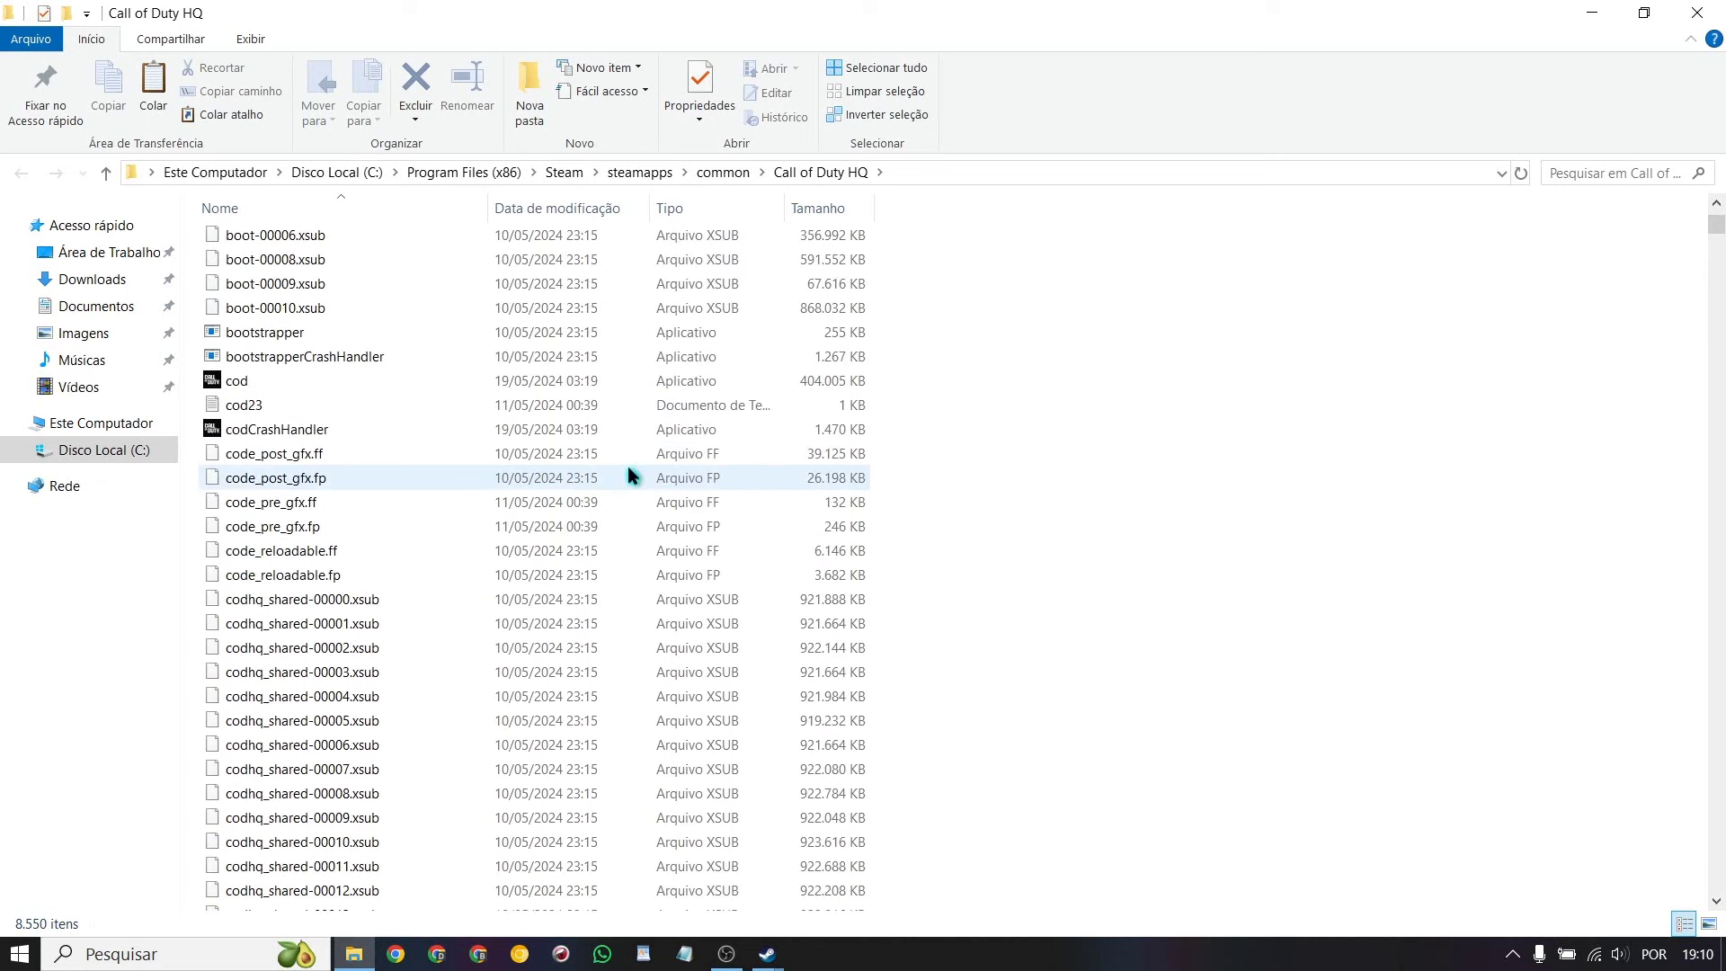
{"action": "scroll", "coordinate": [629, 476], "scroll_direction": "up", "scroll_amount": 1}
{"action": "left_click", "coordinate": [424, 458]}
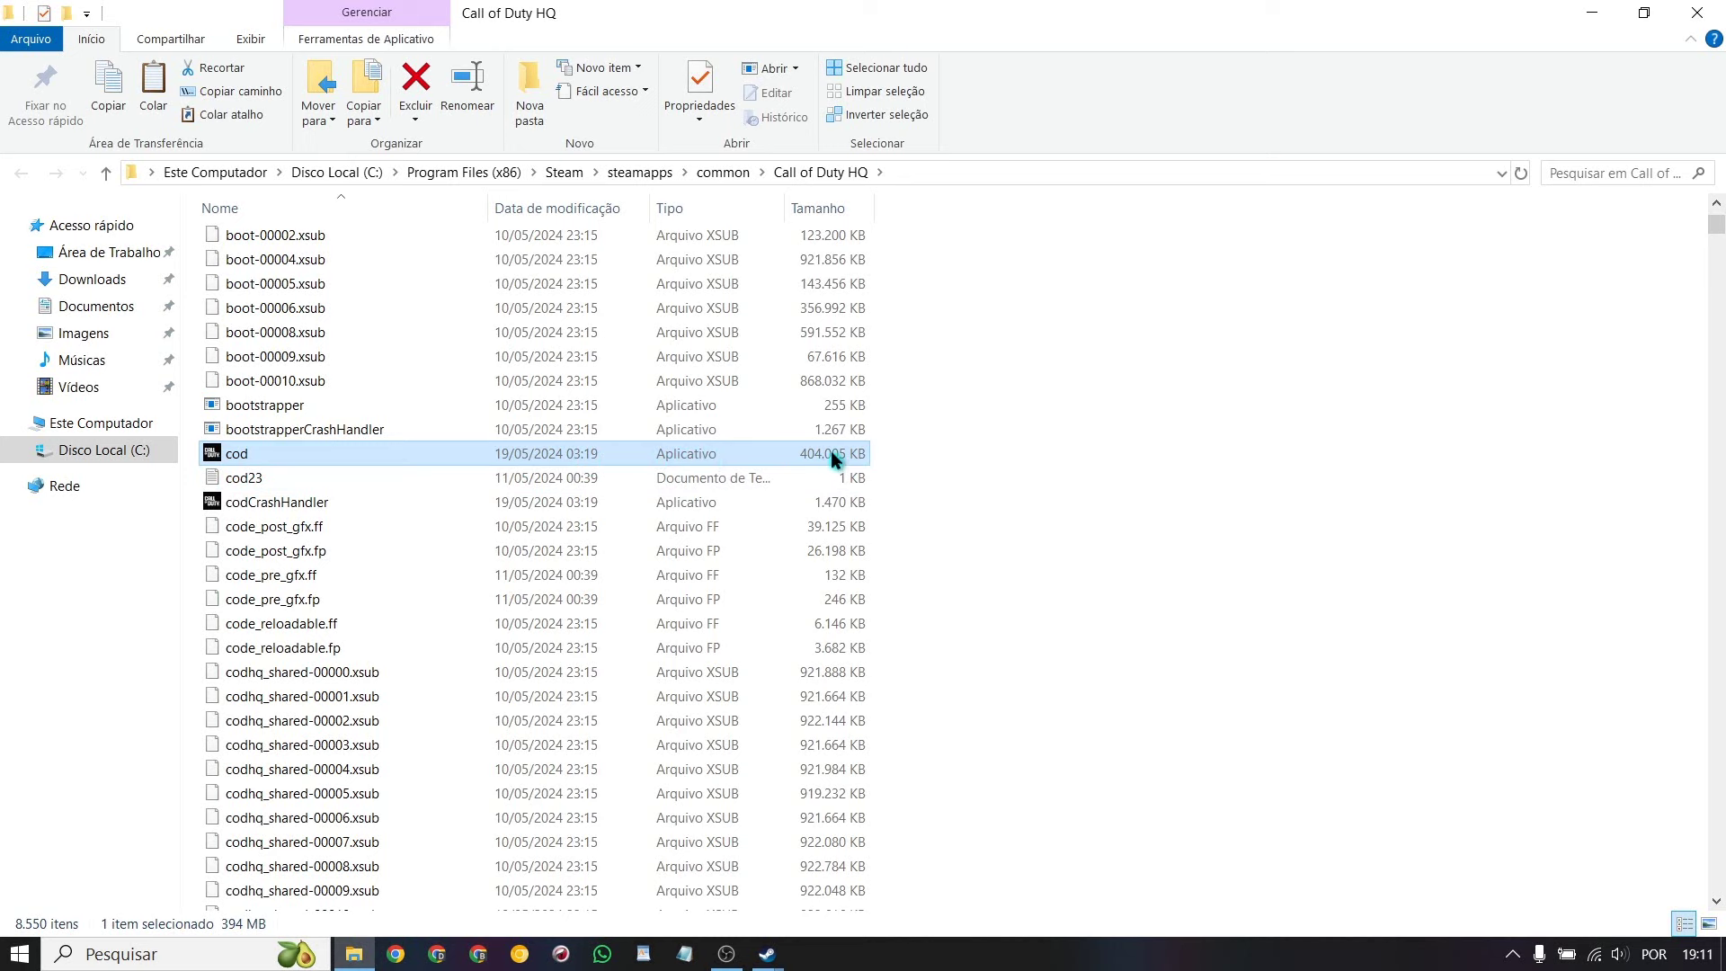
Tick running as administrator and disabling fullscreen optimizations in the cod application's compatibility properties, and close the properties and the folder without applying.
{"action": "right_click", "coordinate": [287, 452]}
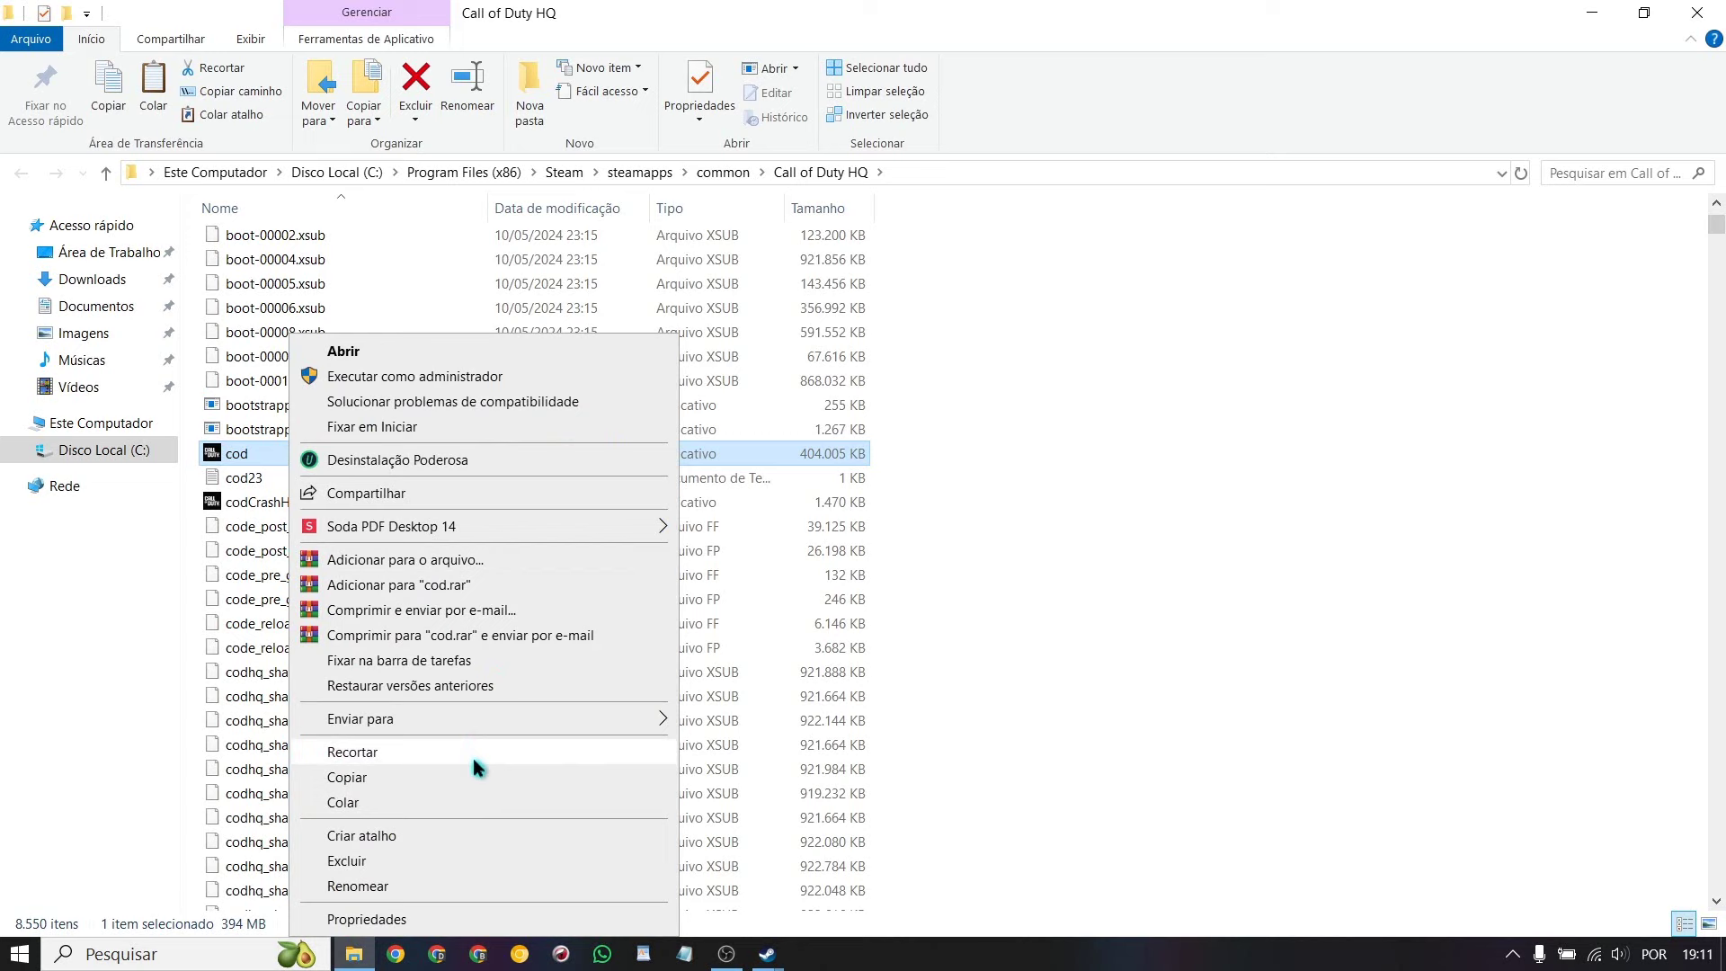
{"action": "left_click", "coordinate": [450, 920]}
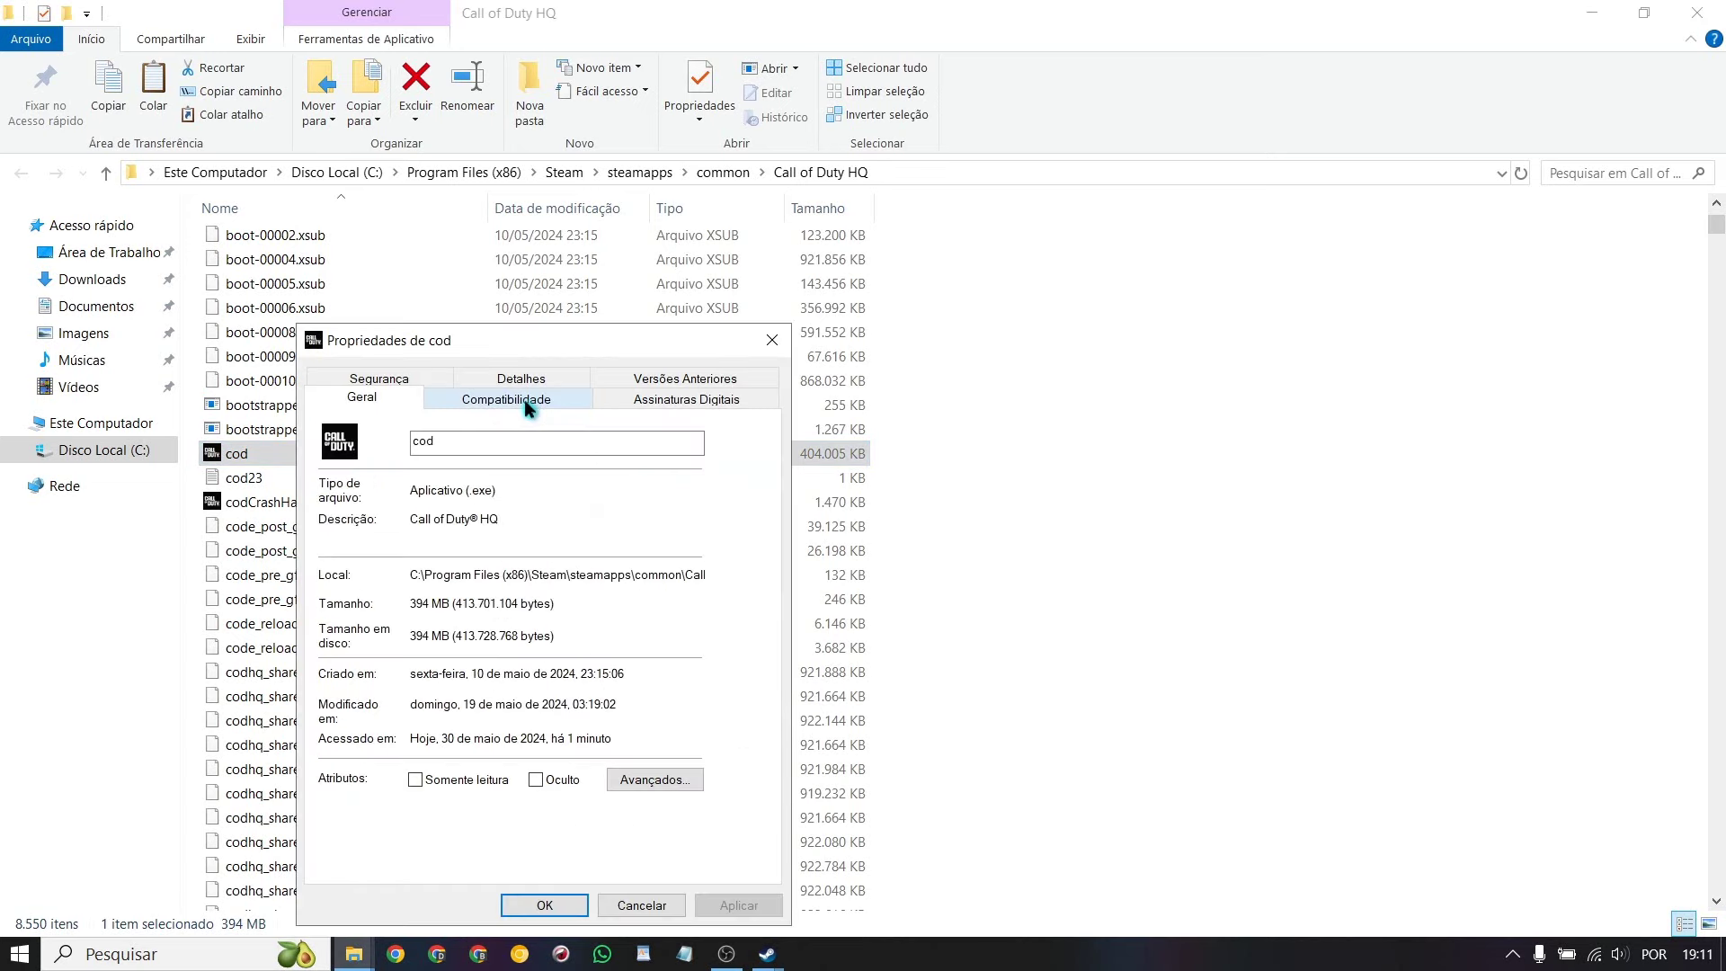
{"action": "left_click", "coordinate": [529, 406]}
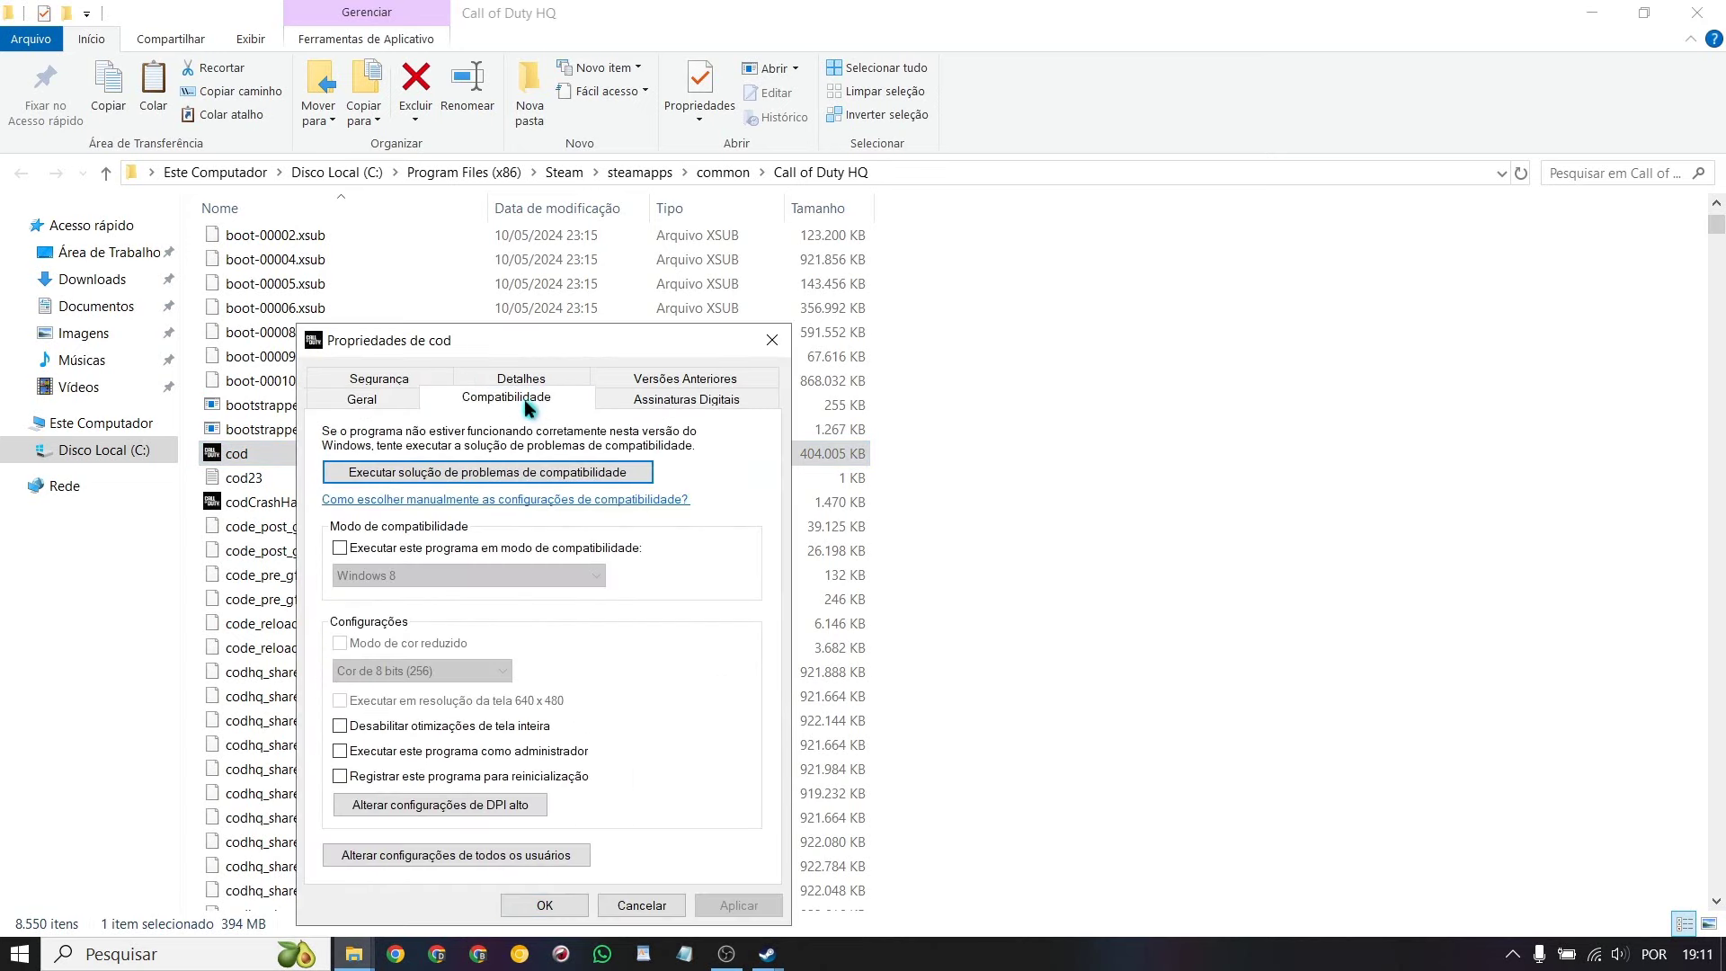
{"action": "left_click", "coordinate": [340, 753]}
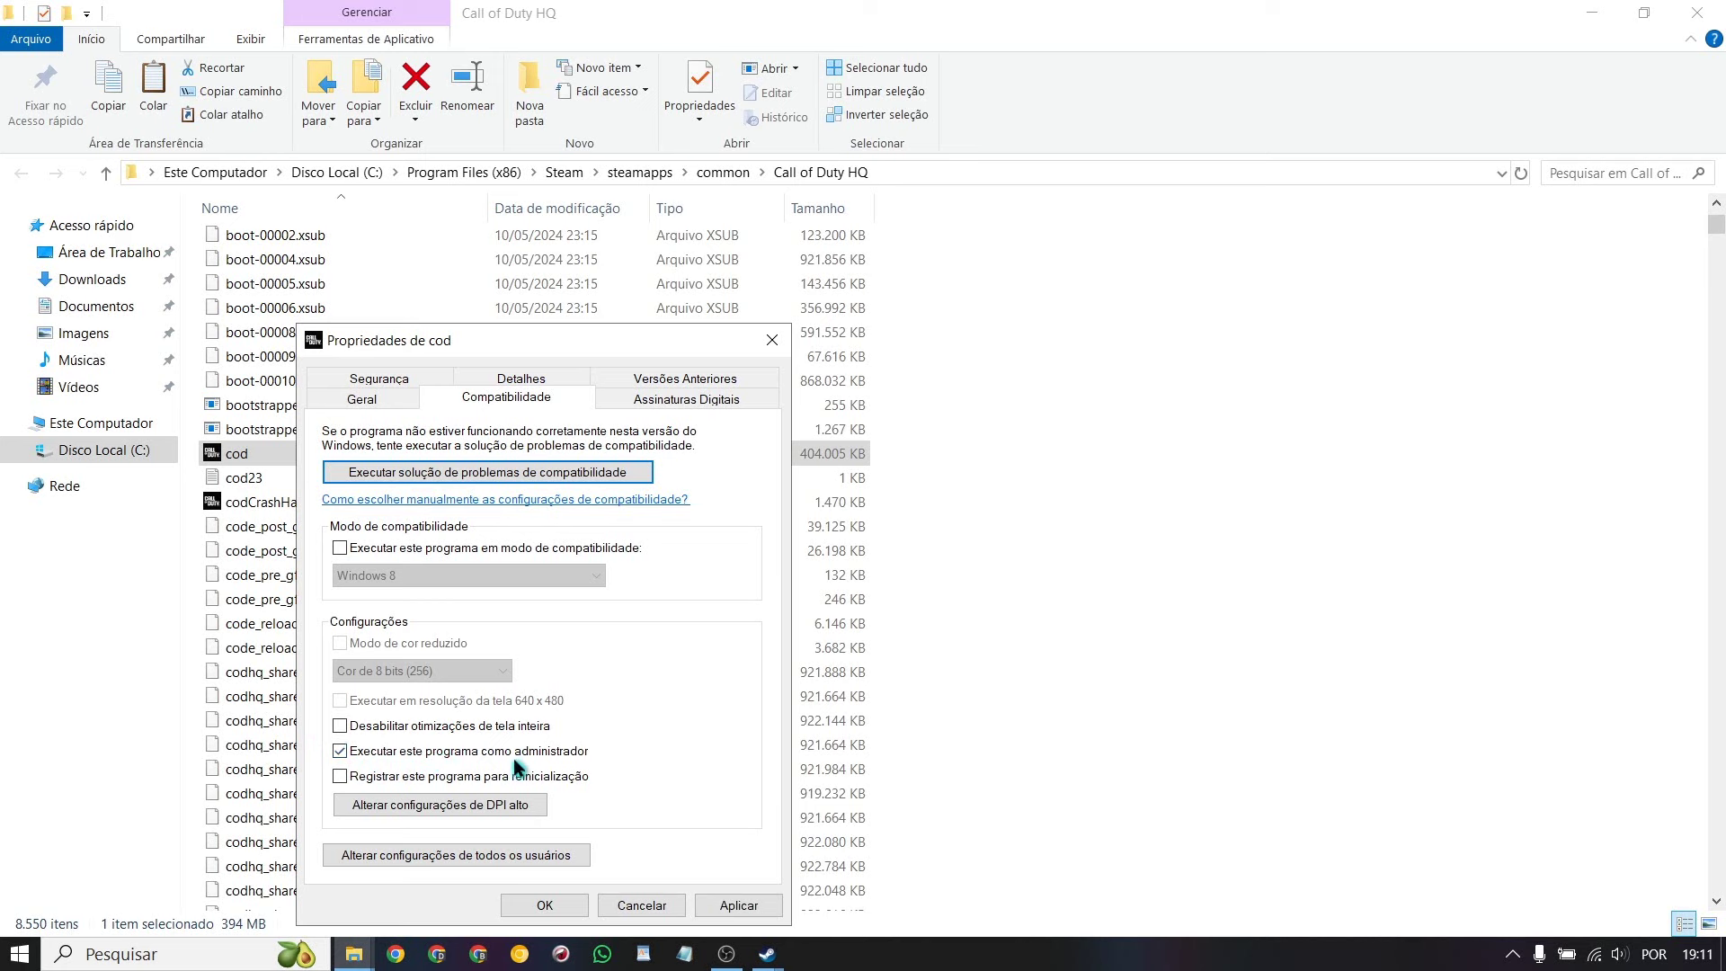
{"action": "left_click", "coordinate": [341, 726]}
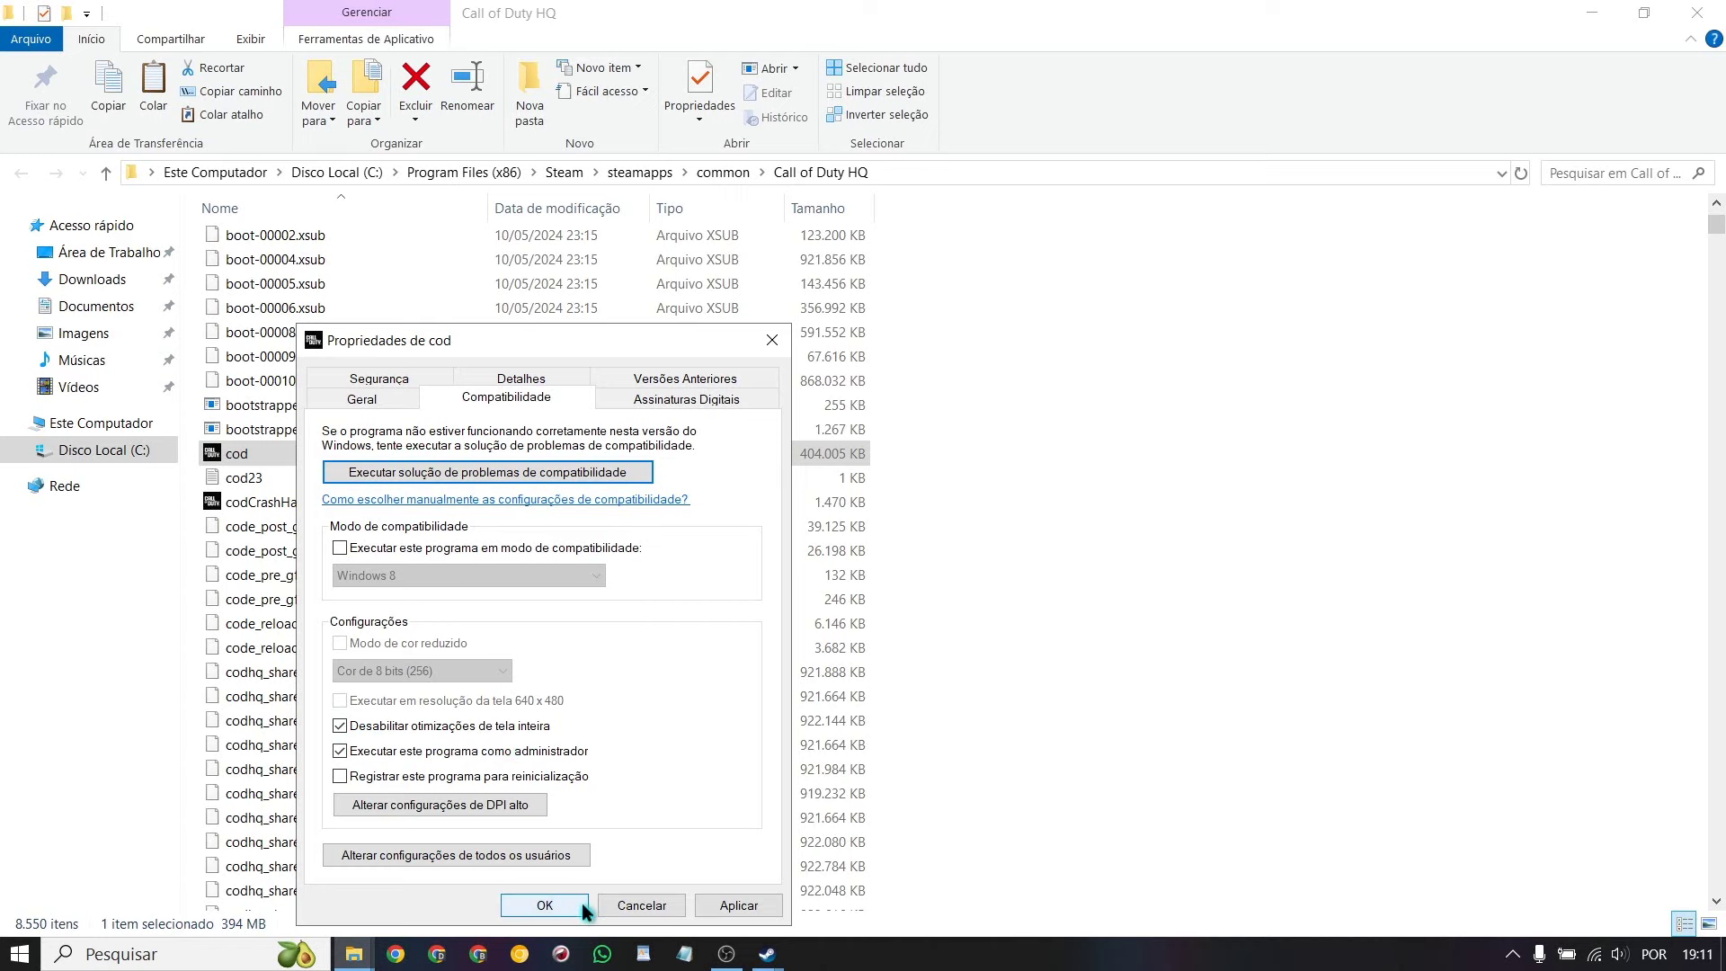
{"action": "left_click", "coordinate": [765, 339]}
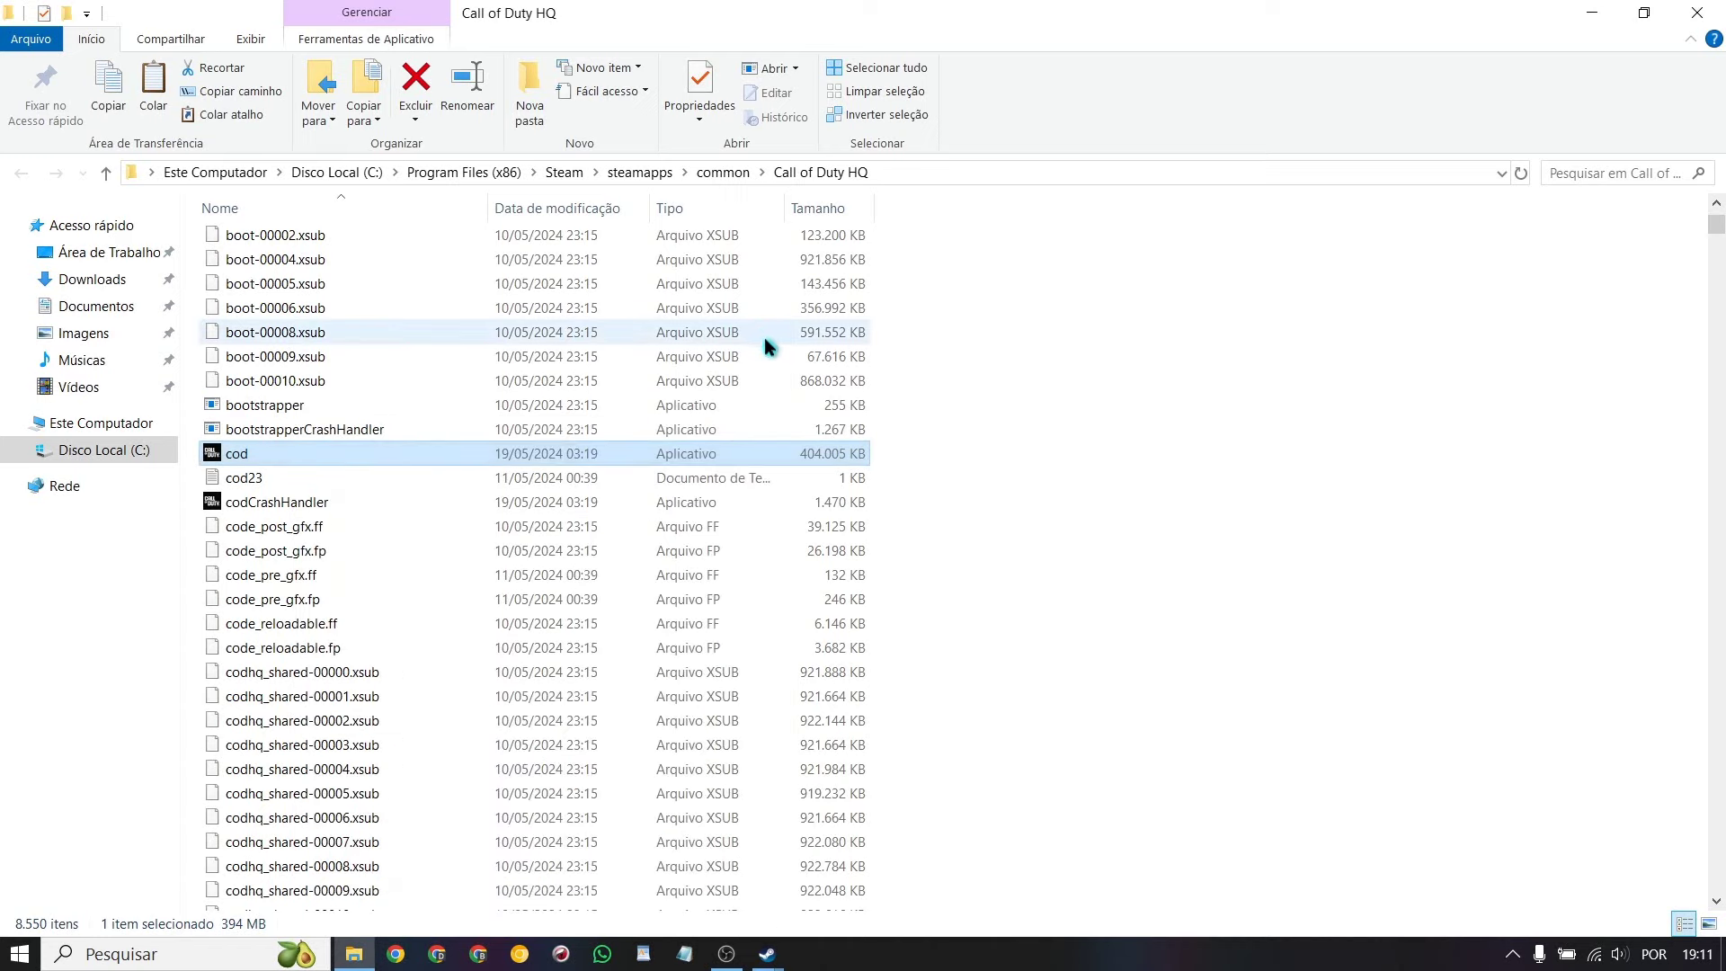
{"action": "left_click", "coordinate": [1697, 13]}
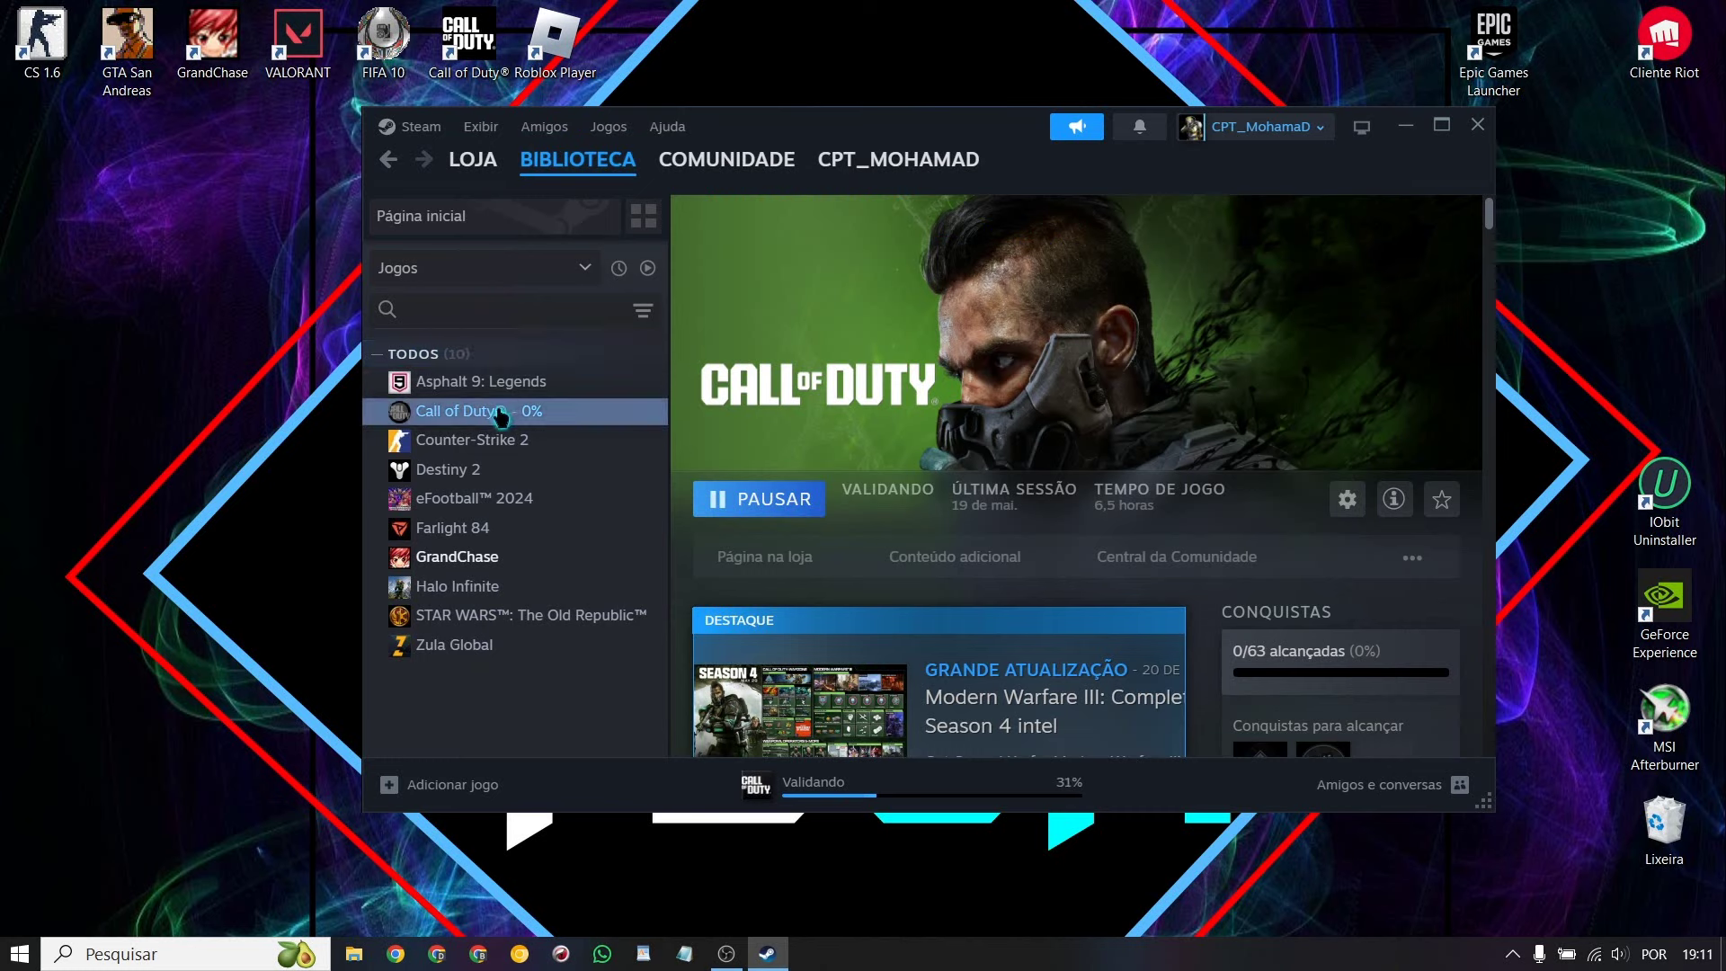
Browse Call of Duty's installed files again and permanently delete everything in the Call of Duty HQ folder.
{"action": "mouse_move", "coordinate": [637, 185]}
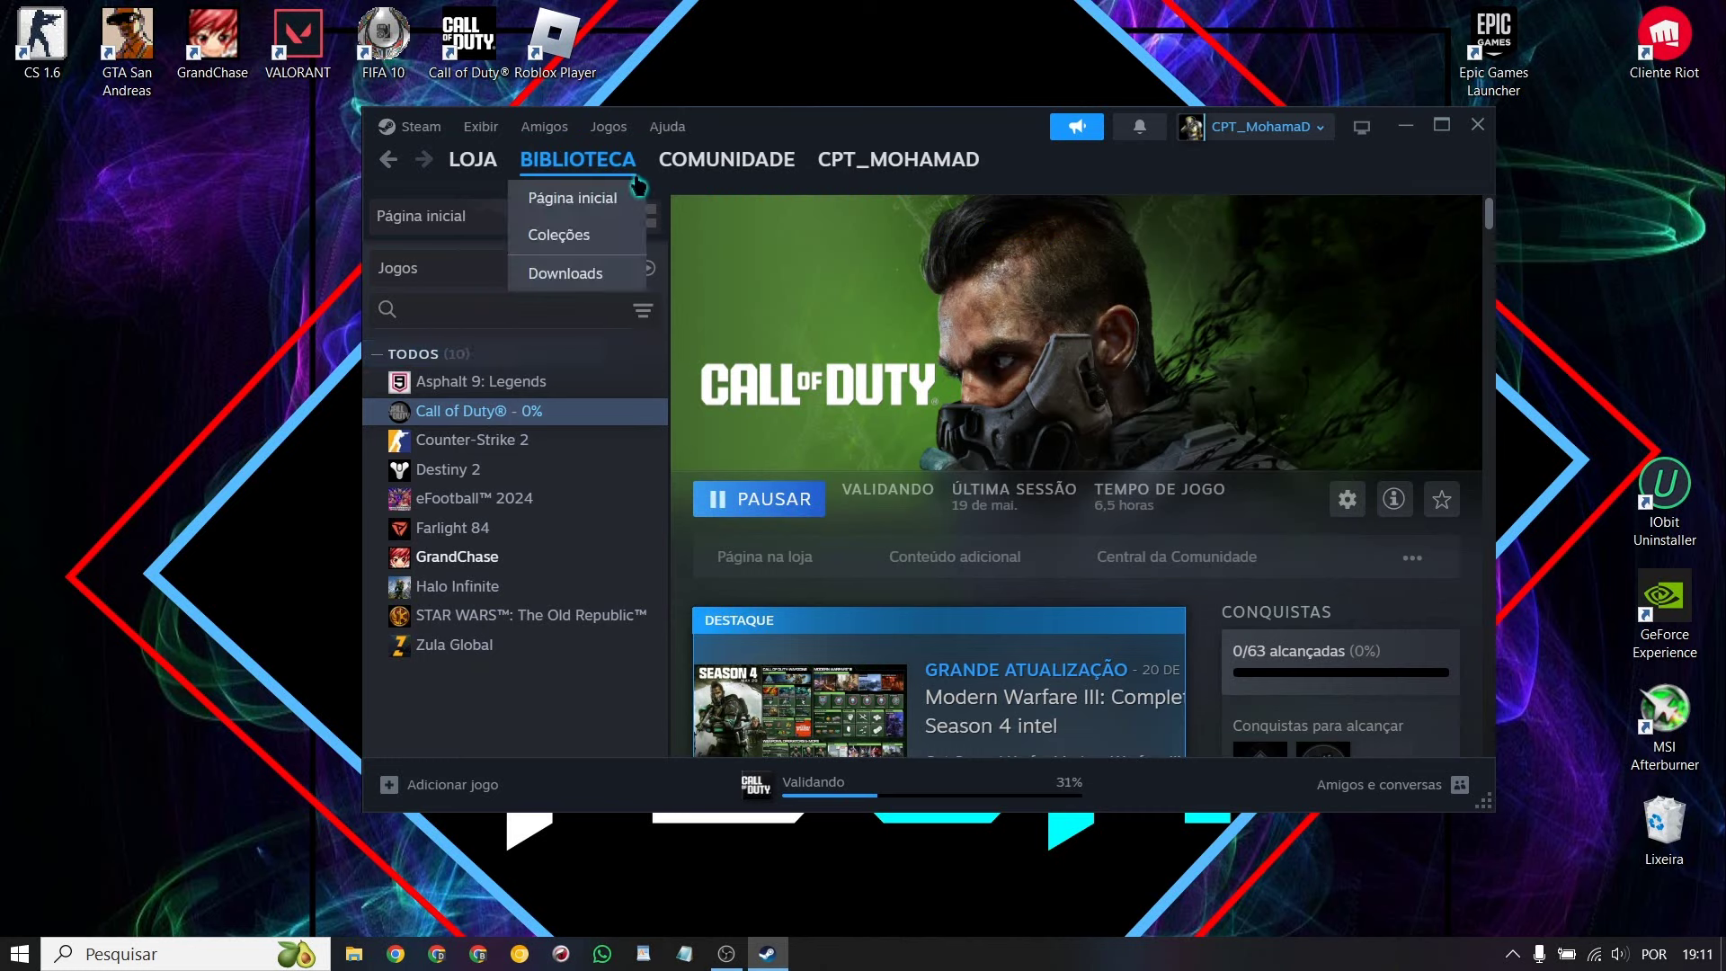
{"action": "right_click", "coordinate": [442, 416]}
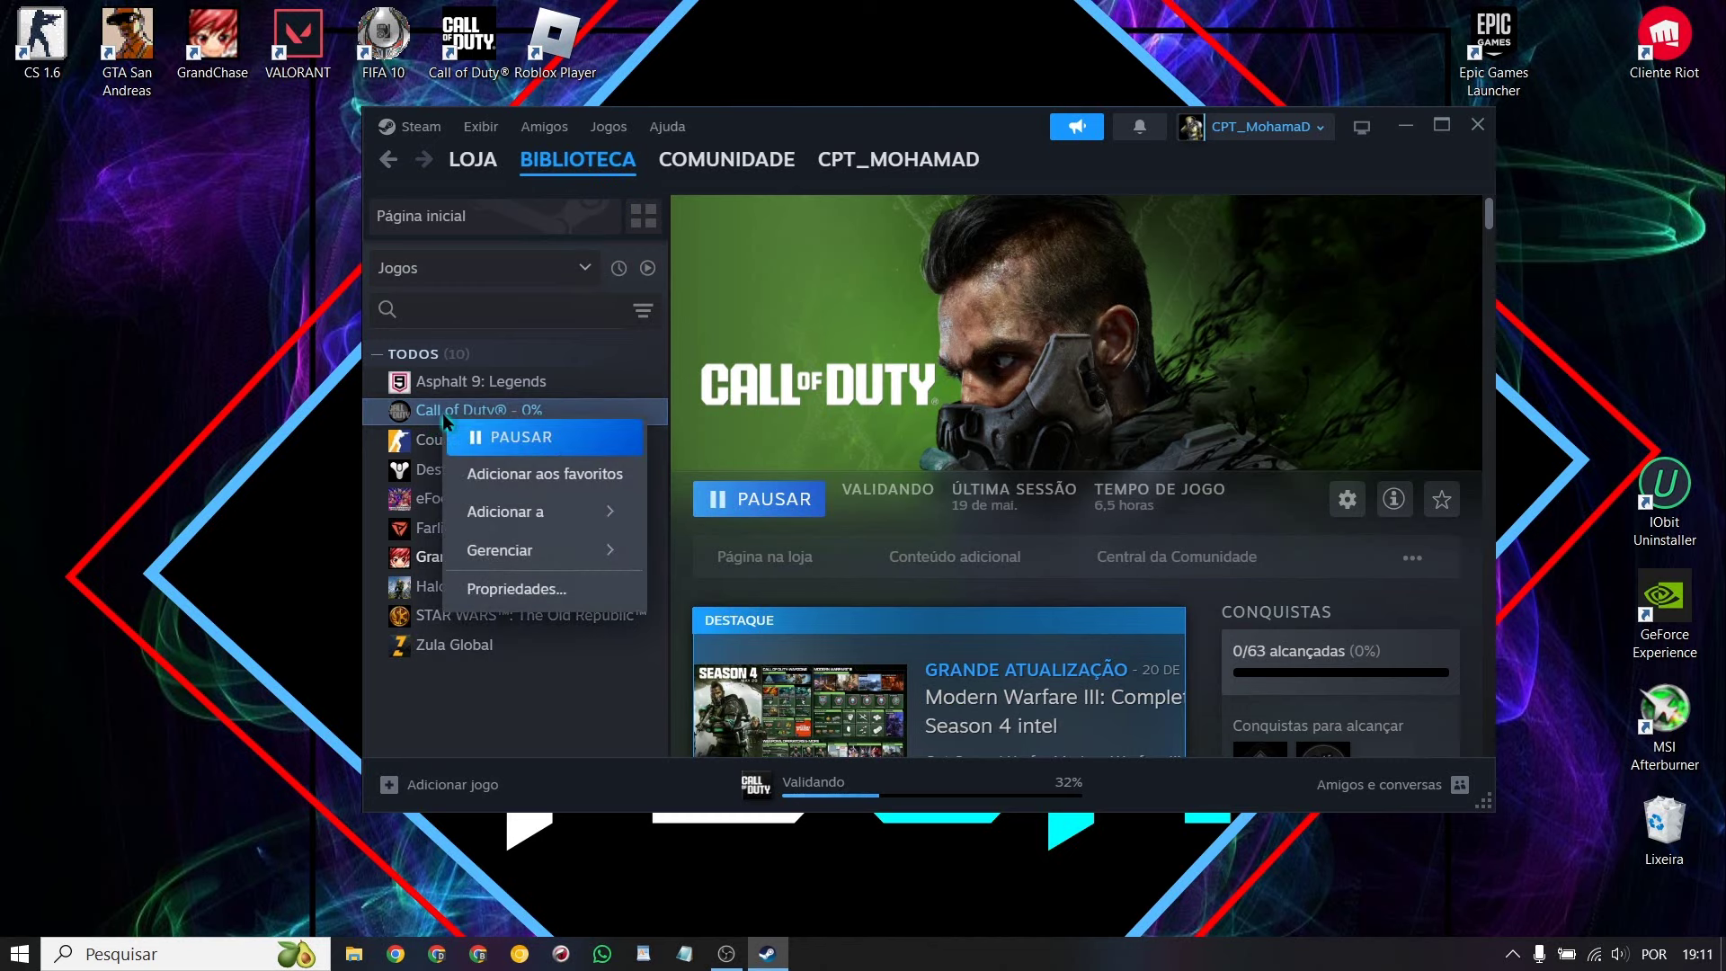
{"action": "left_click", "coordinate": [537, 591]}
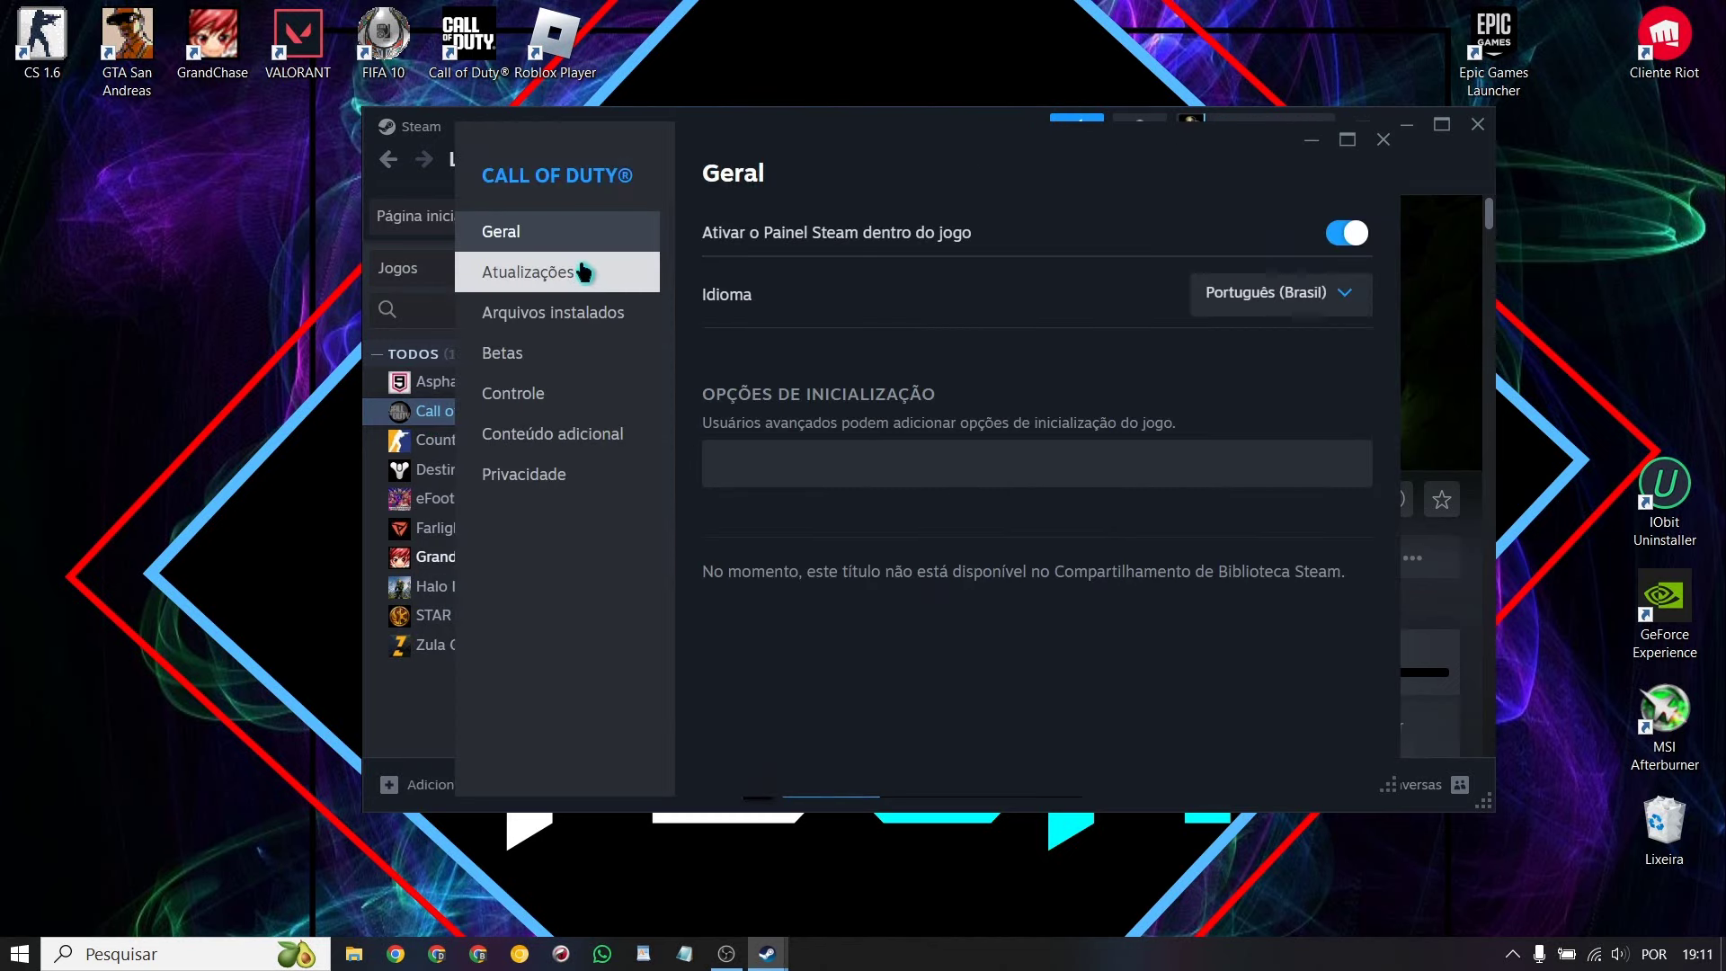
{"action": "left_click", "coordinate": [591, 330]}
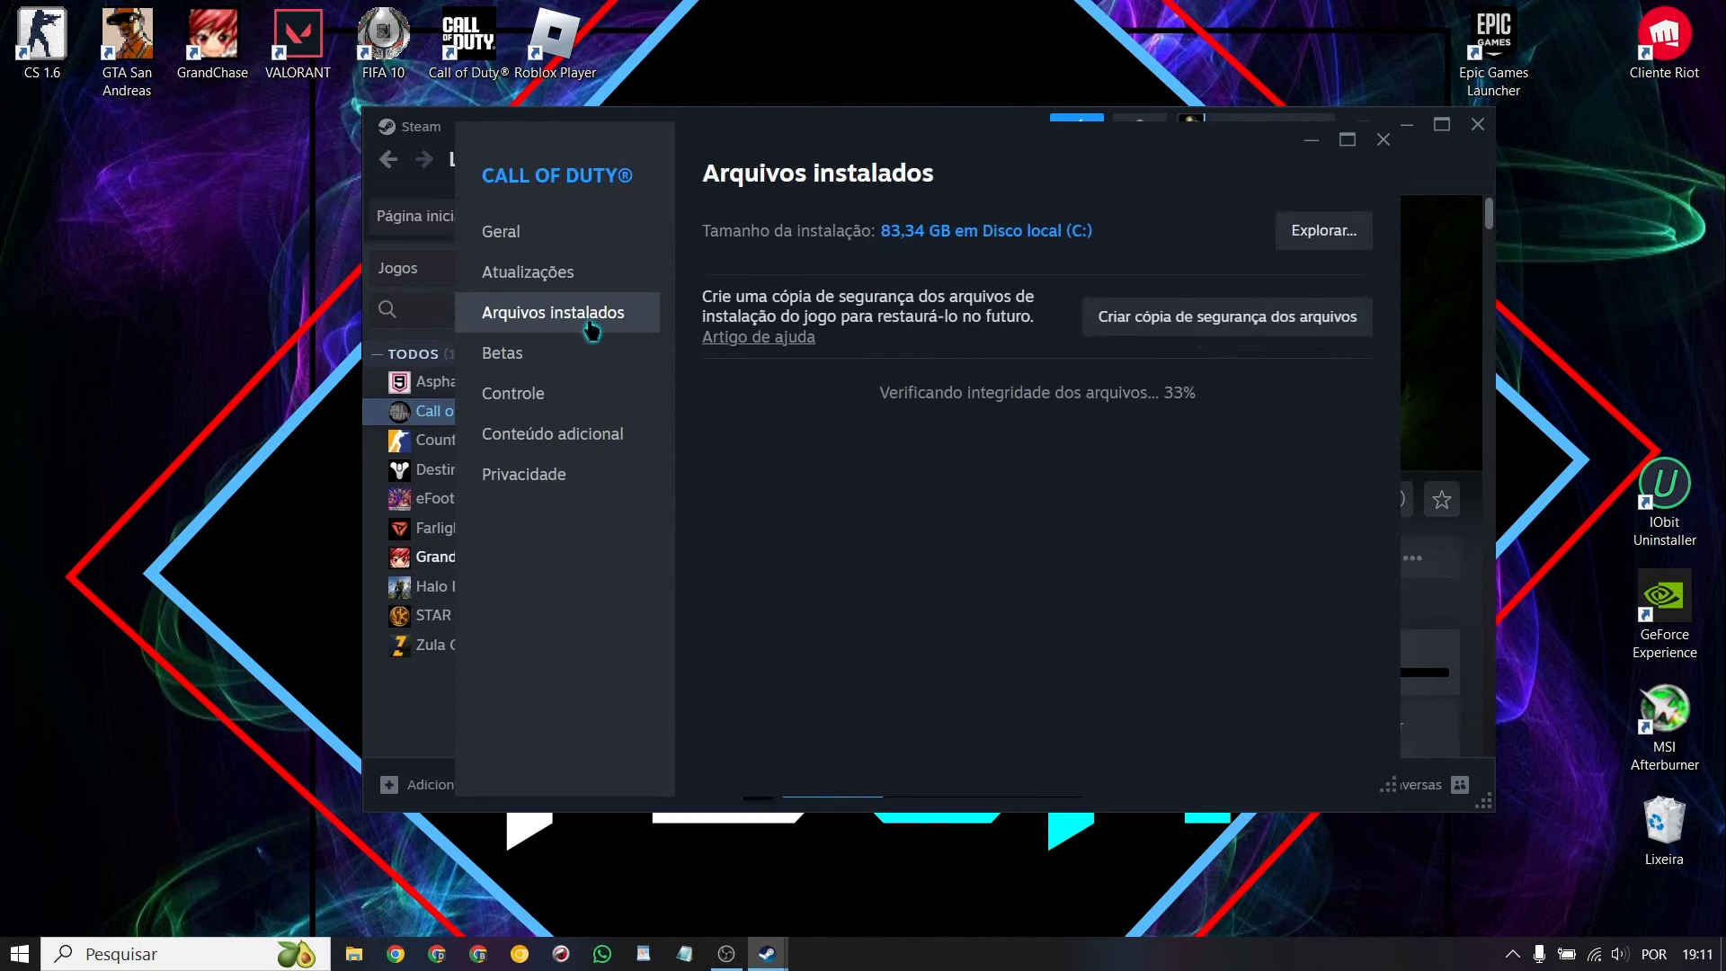
{"action": "left_click", "coordinate": [1325, 232]}
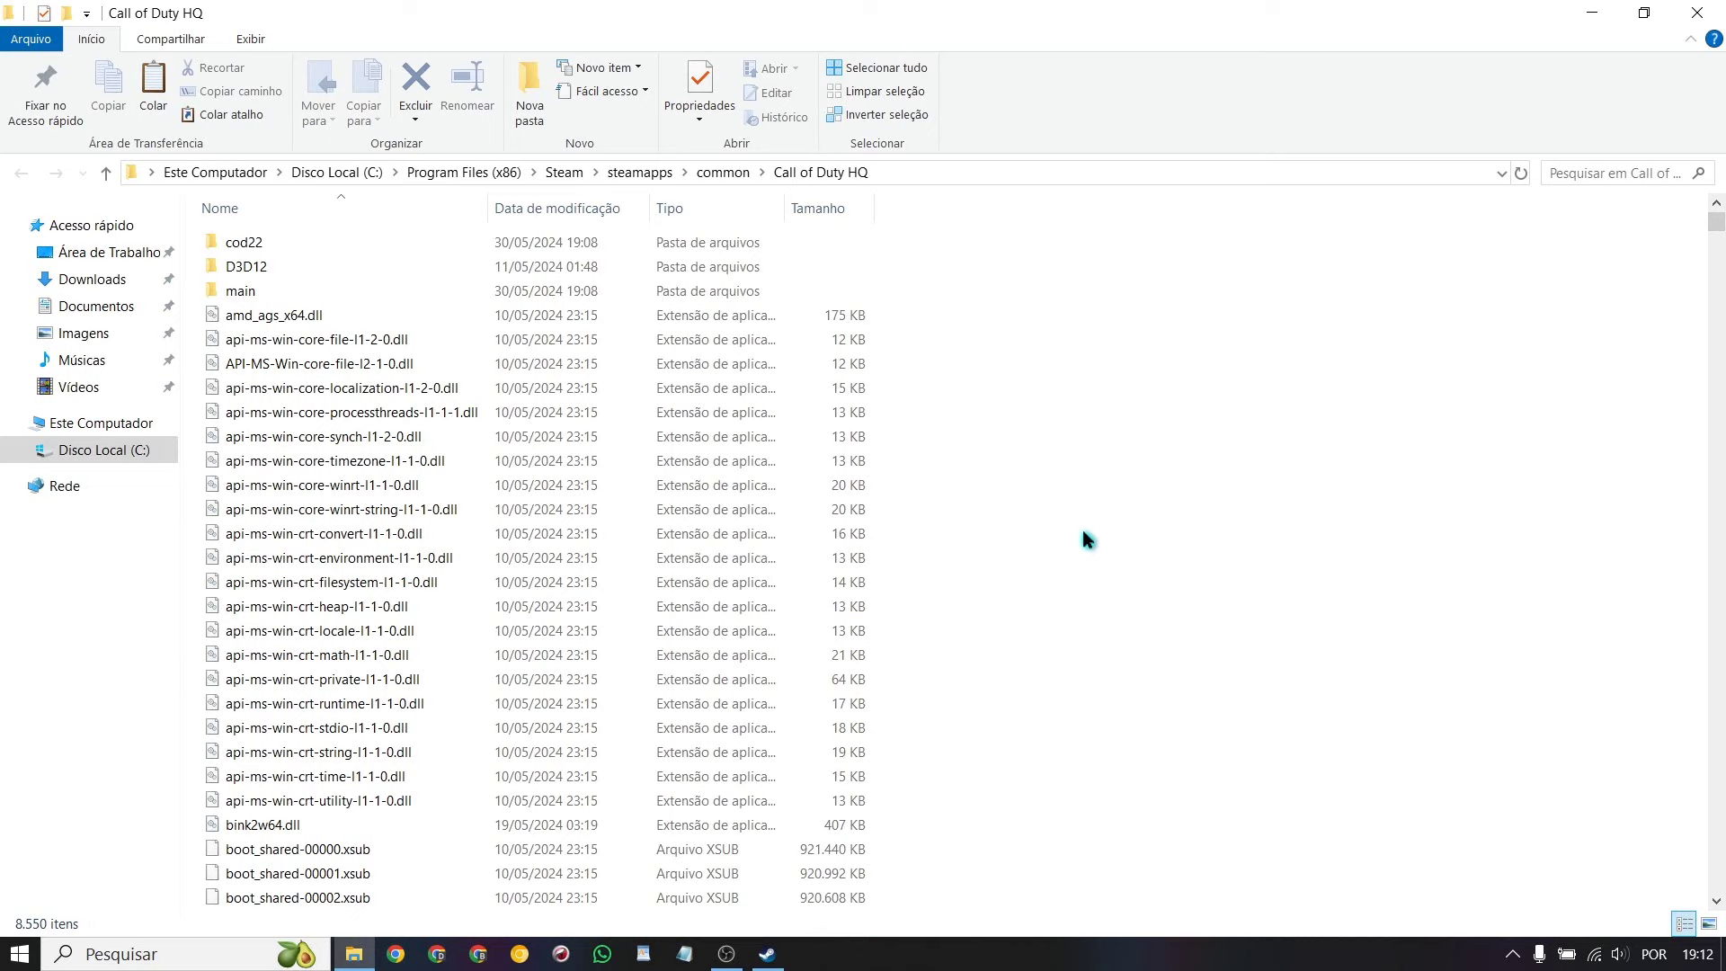
{"action": "key", "text": "ctrl+a"}
{"action": "right_click", "coordinate": [453, 453]}
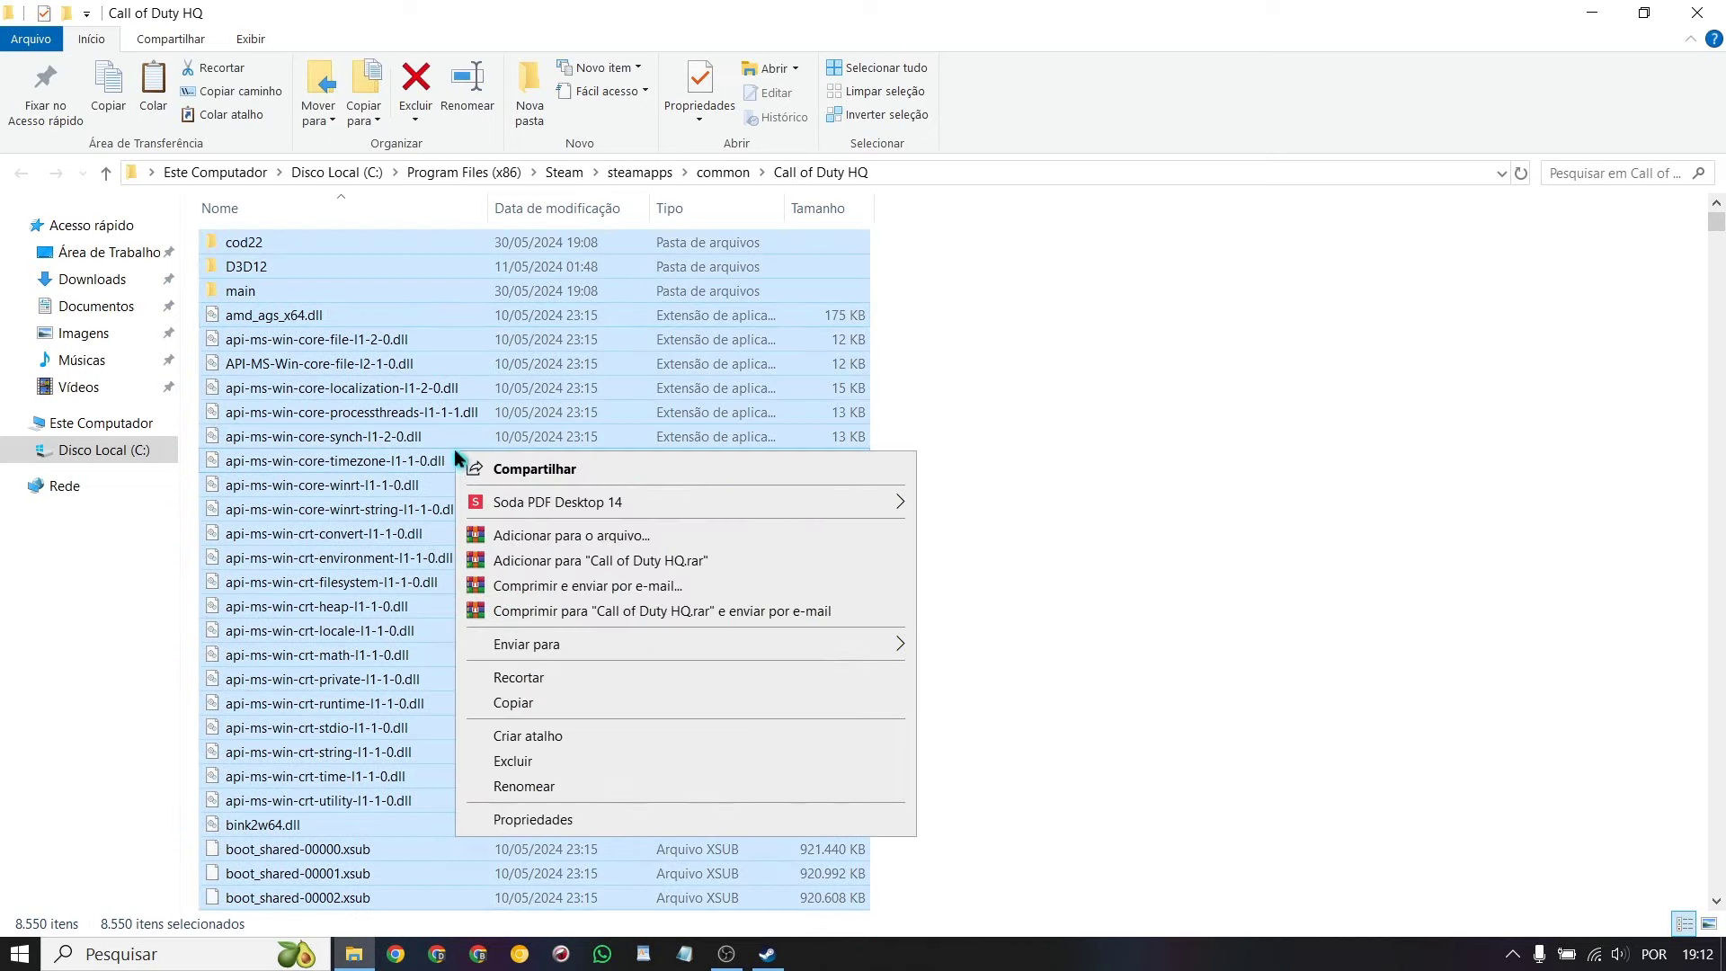
{"action": "left_click", "coordinate": [541, 762]}
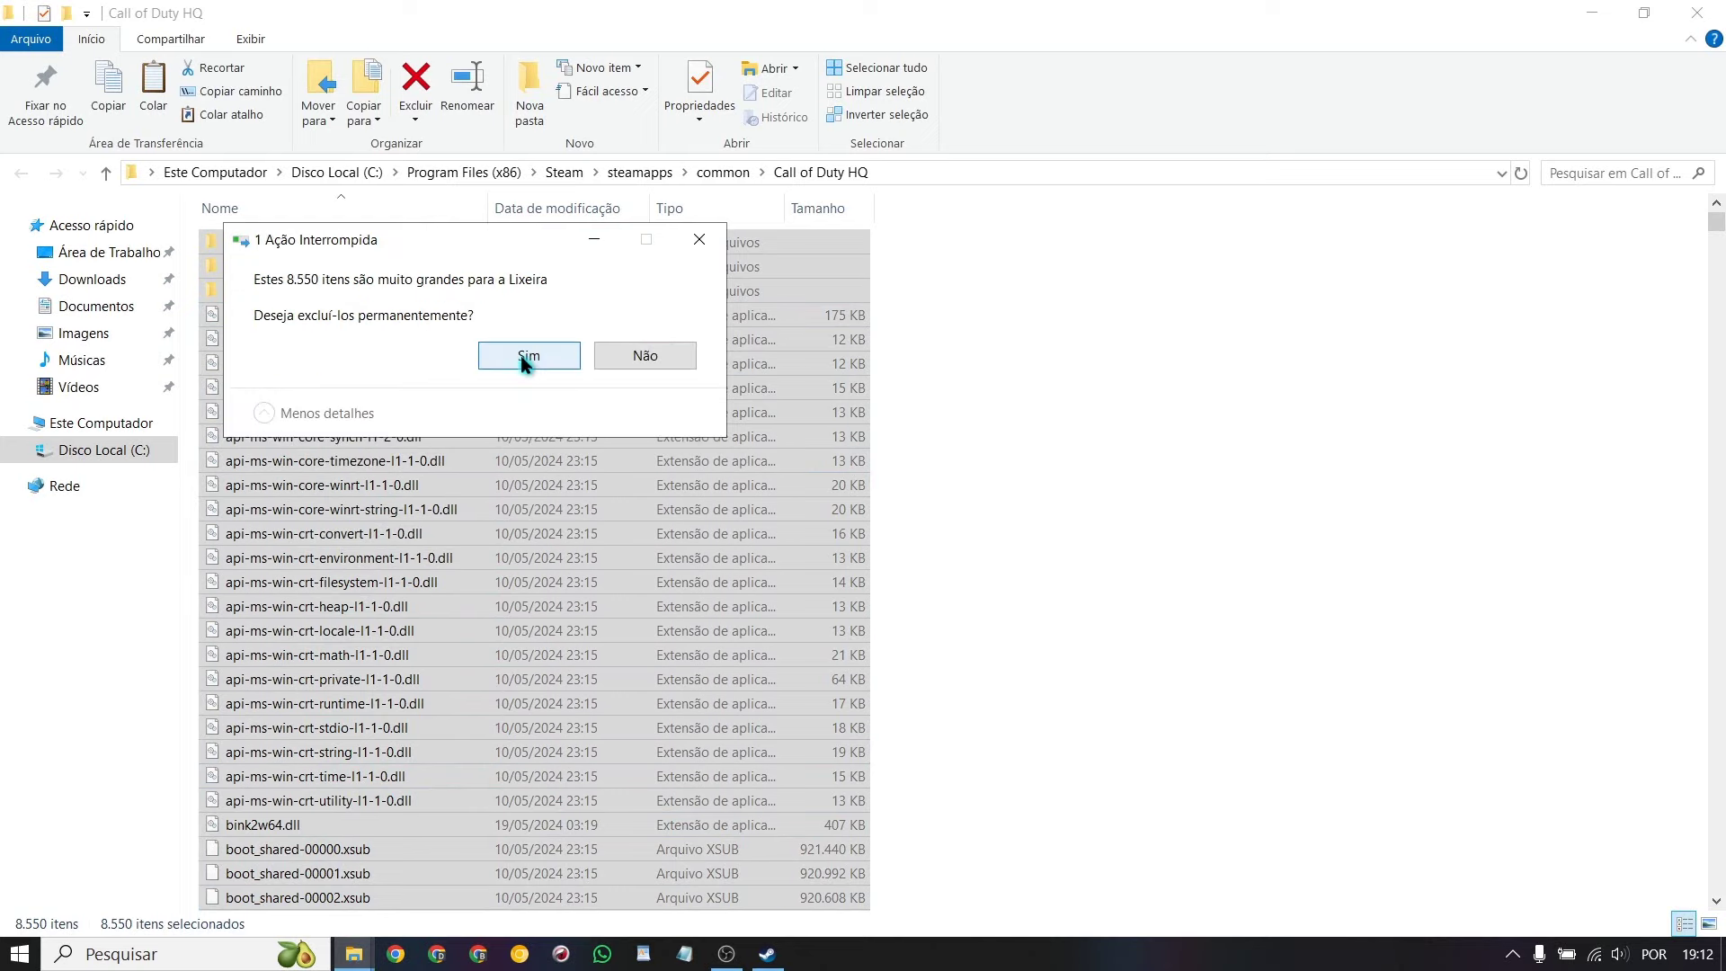
{"action": "left_click", "coordinate": [521, 354]}
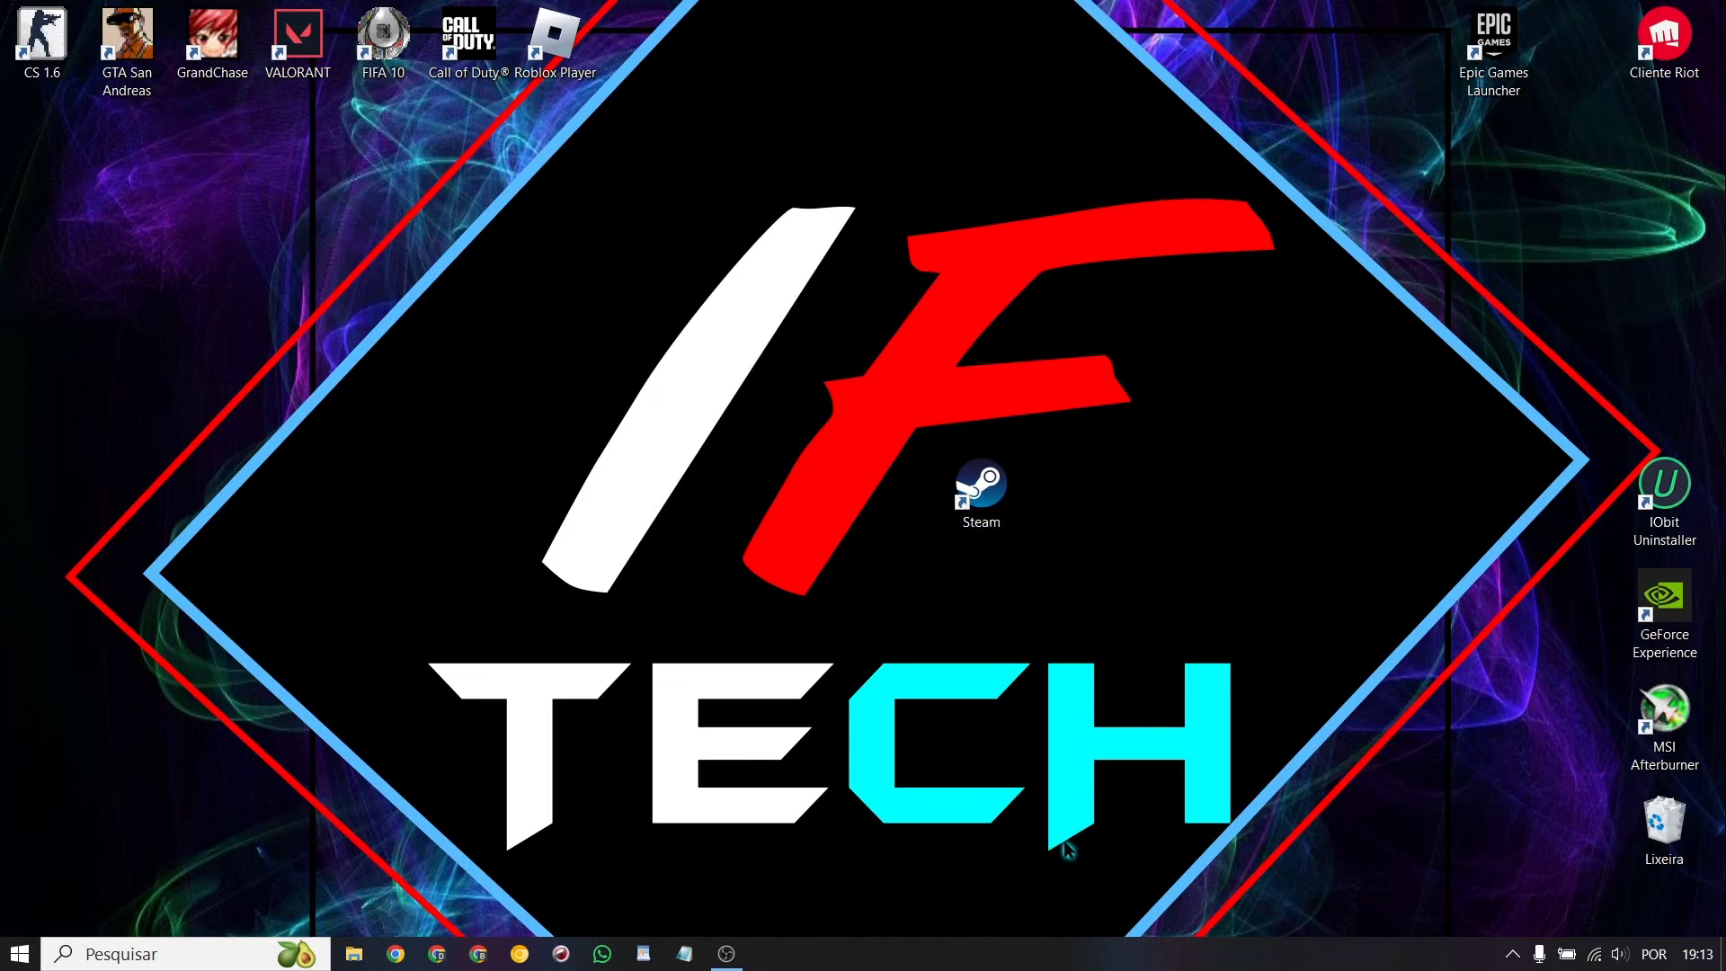
Inspect the running processes in Task Manager, show the actions available for EpicGamesLauncher, and close Task Manager.
{"action": "right_click", "coordinate": [1100, 960]}
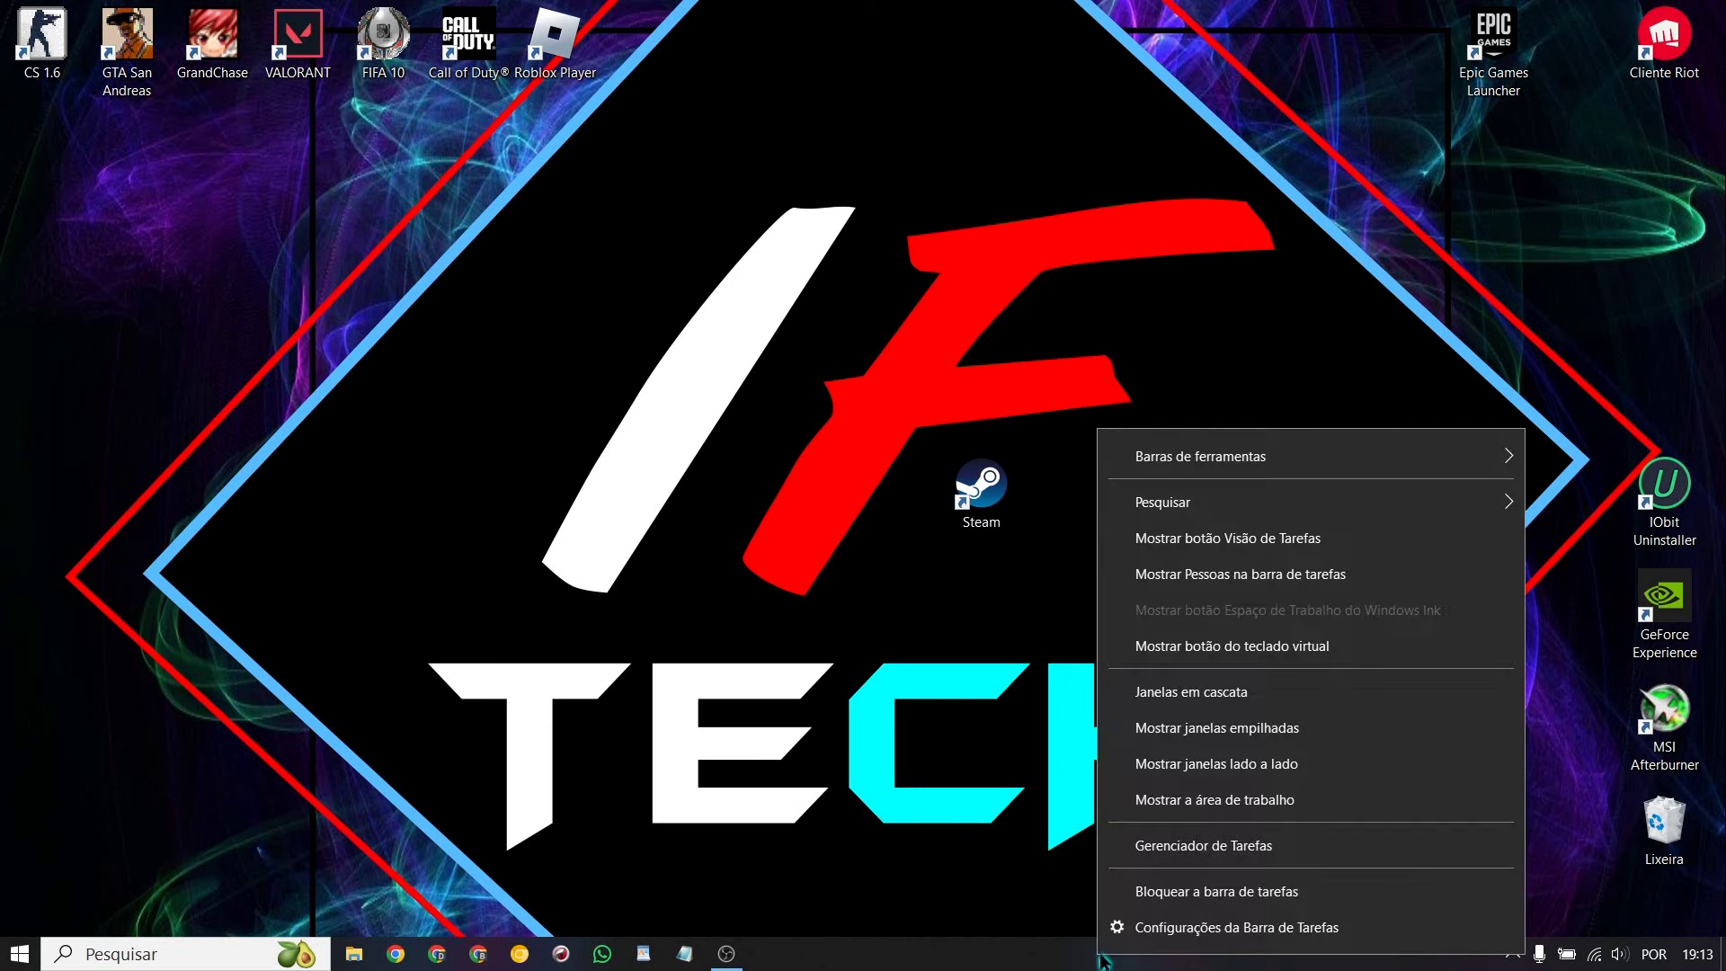
{"action": "left_click", "coordinate": [1282, 854]}
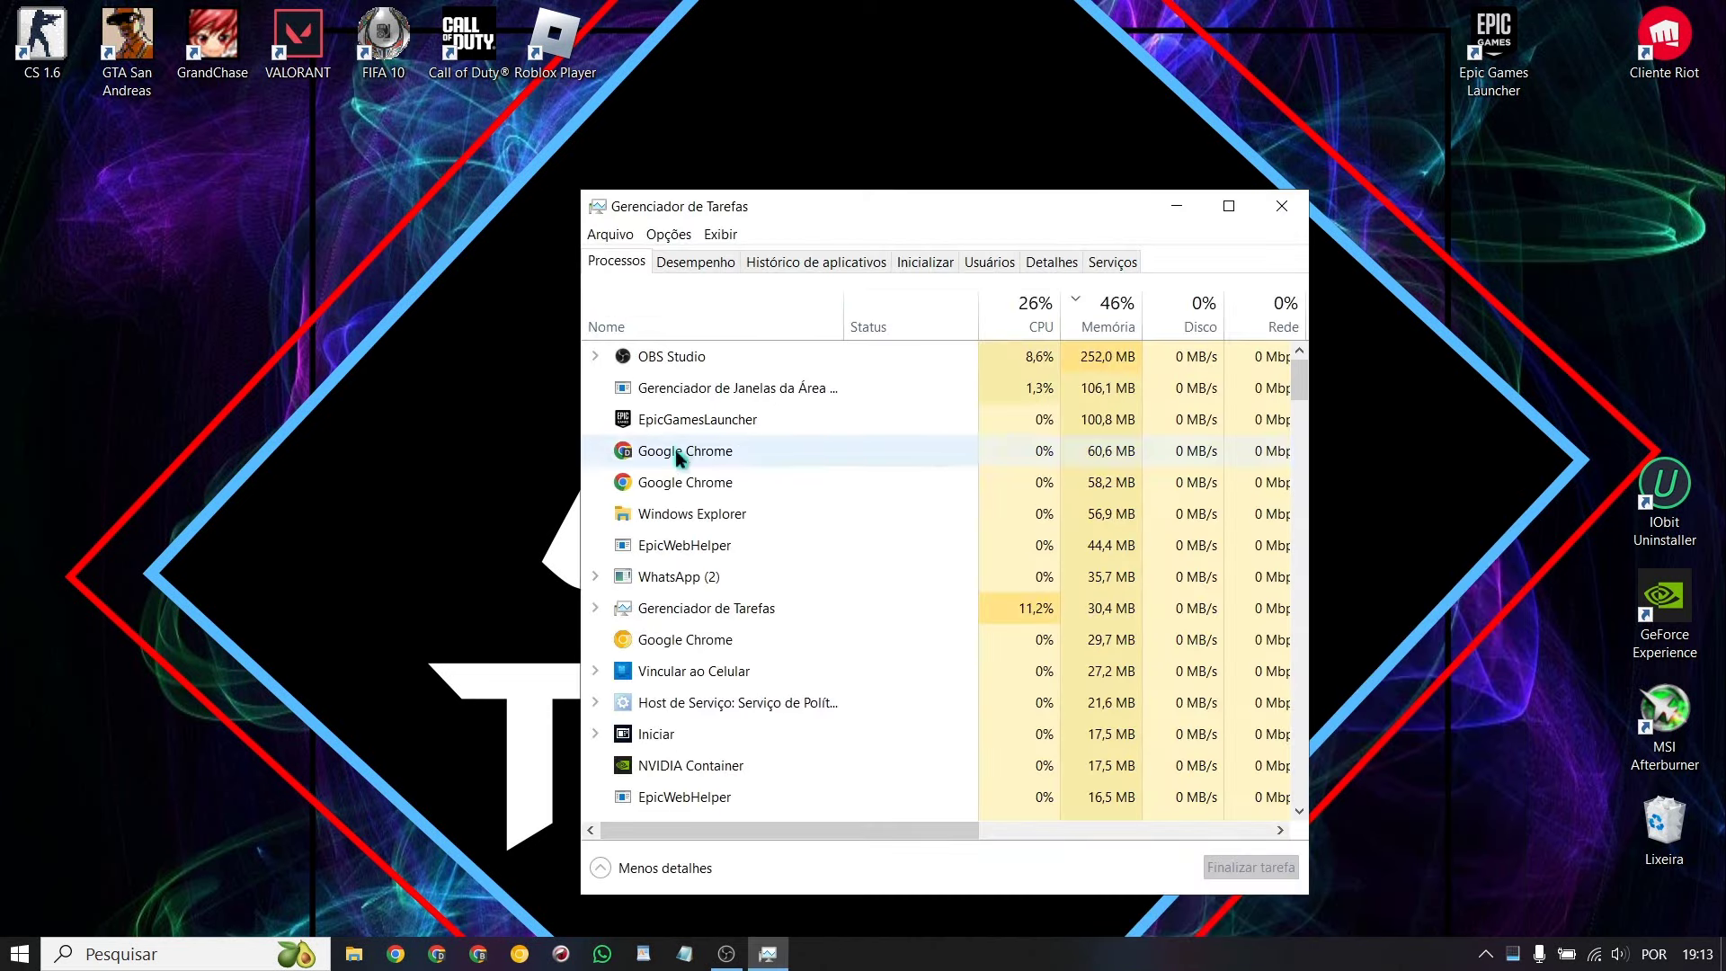
{"action": "left_click", "coordinate": [779, 422]}
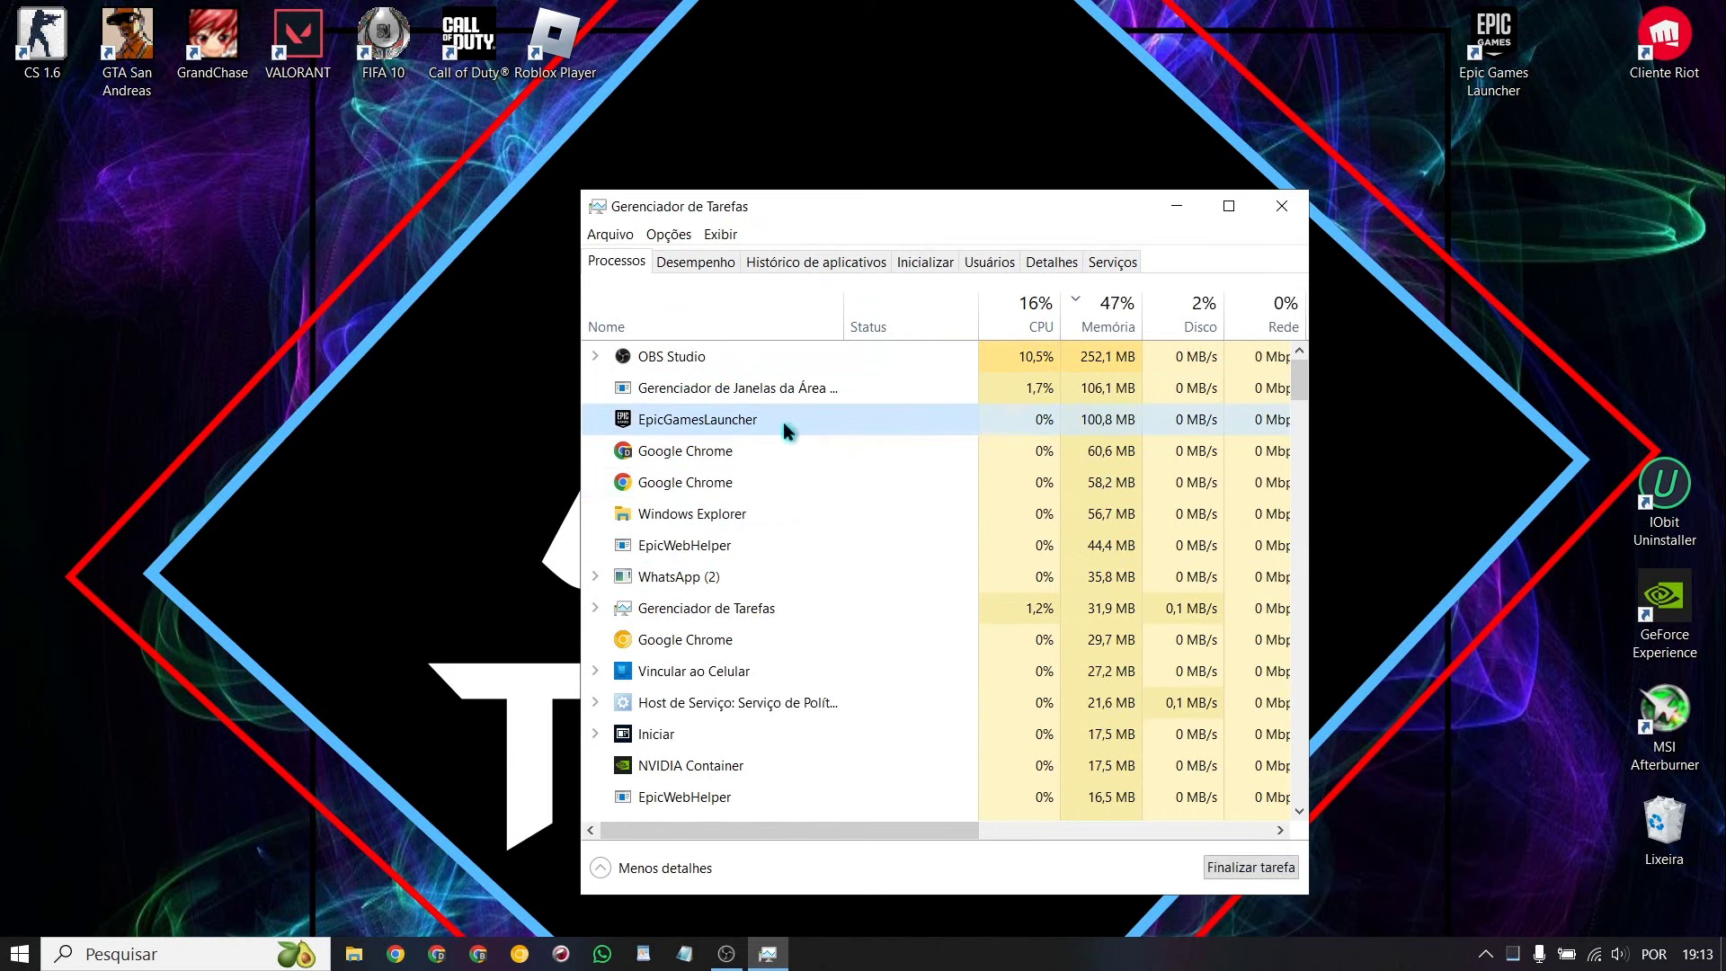
{"action": "right_click", "coordinate": [781, 423]}
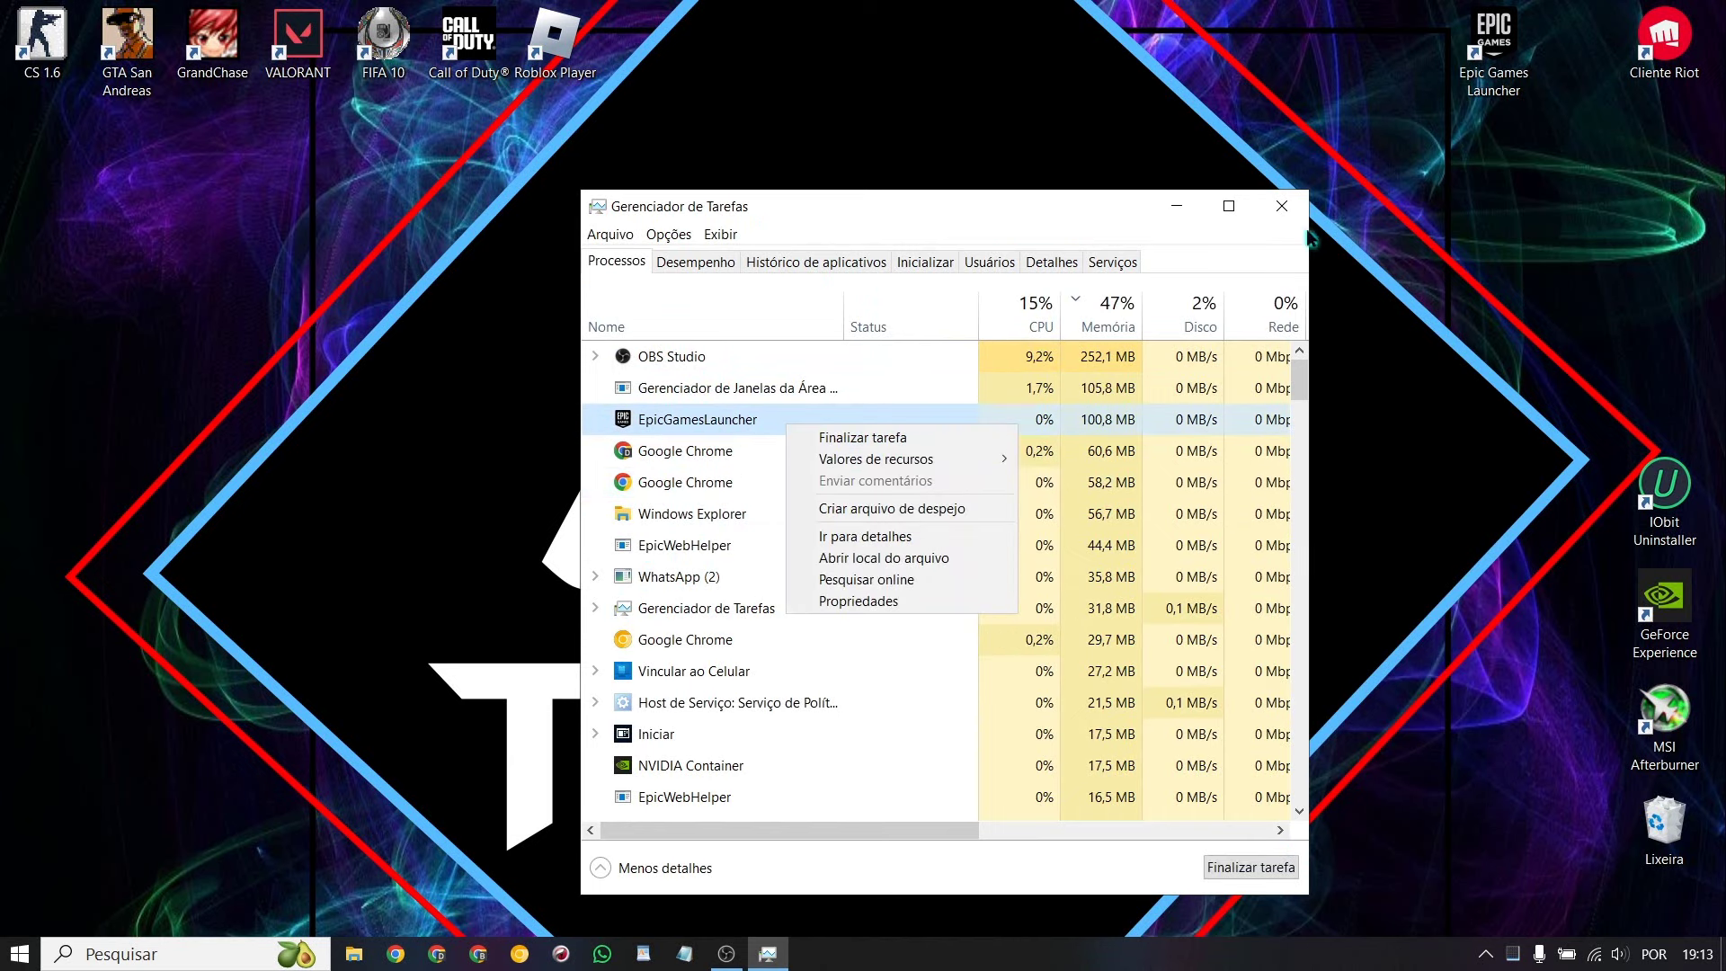
{"action": "left_click", "coordinate": [1281, 208]}
Launch Steam from the desktop and open Call of Duty's page in the game library.
{"action": "double_click", "coordinate": [988, 485]}
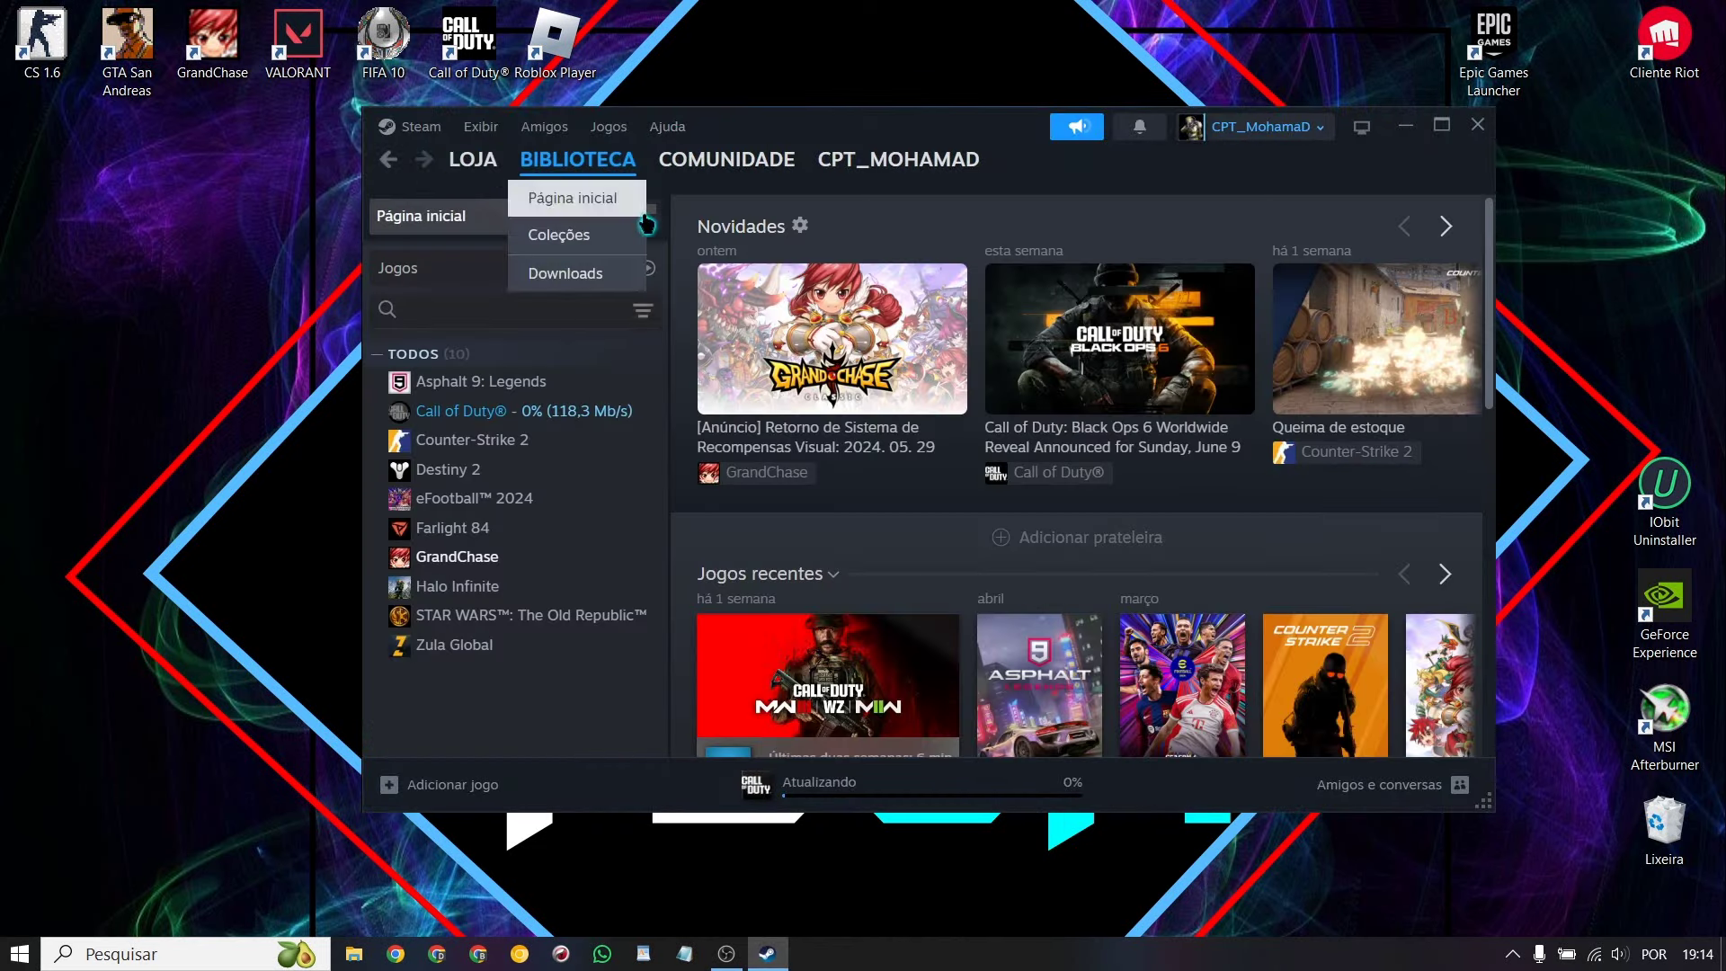
{"action": "left_click", "coordinate": [468, 414]}
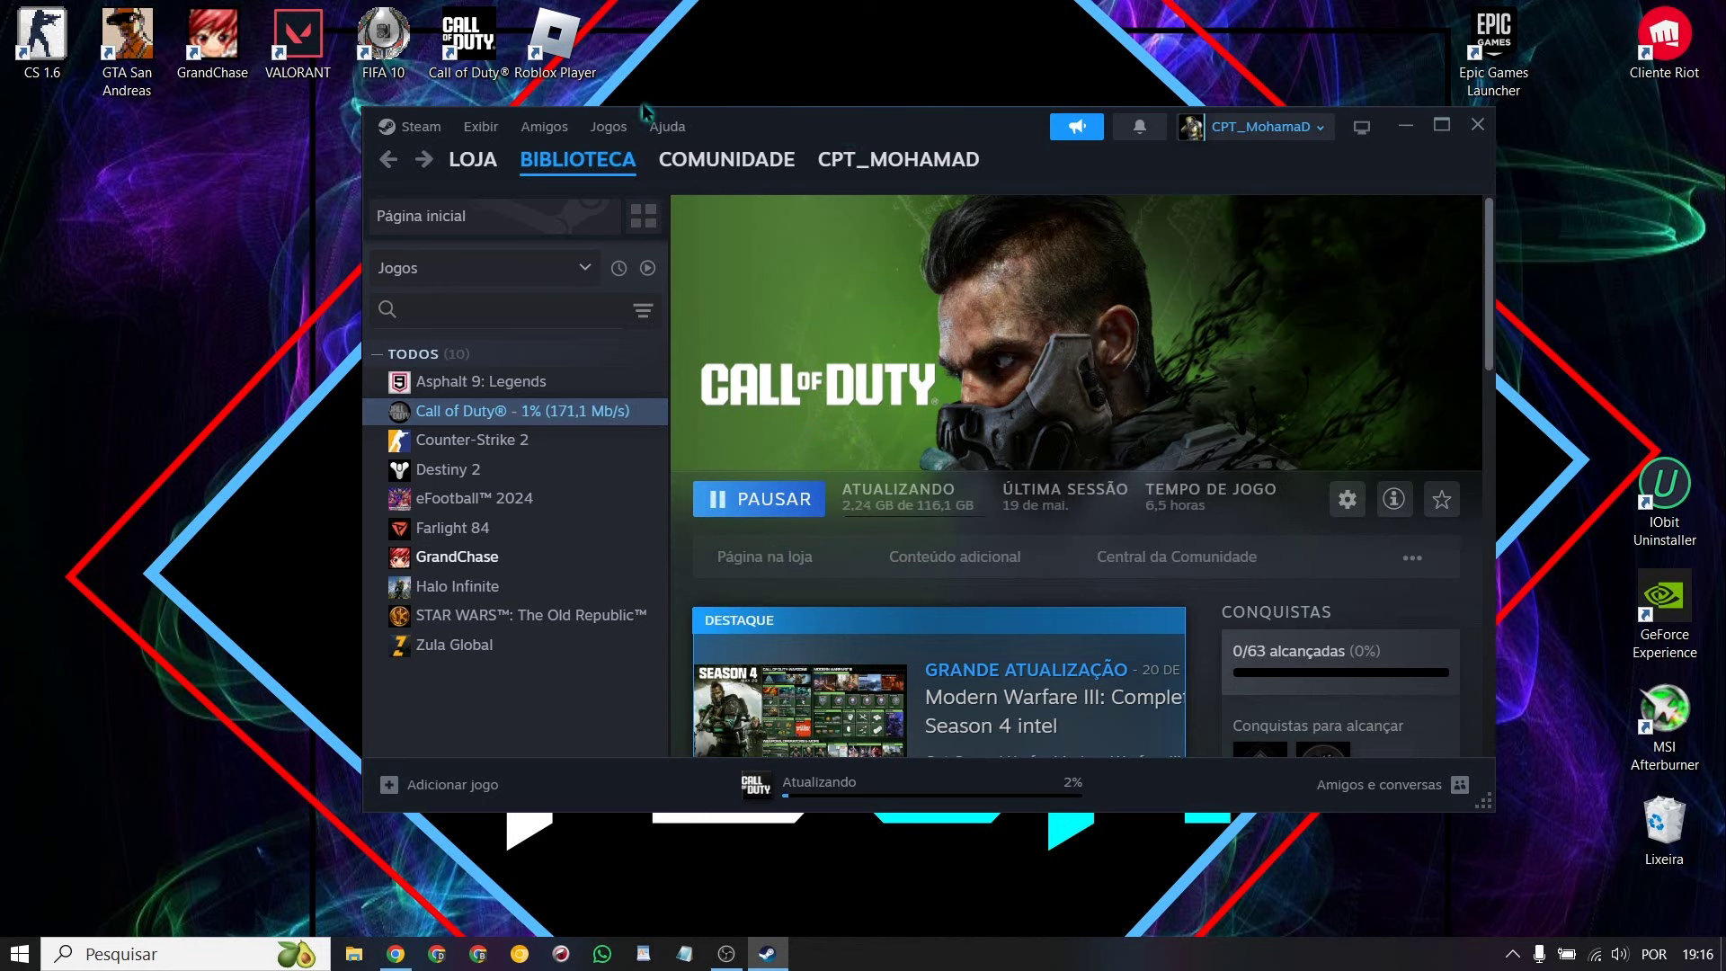
Check for Steam client updates and dismiss the update notice.
{"action": "left_click", "coordinate": [419, 131]}
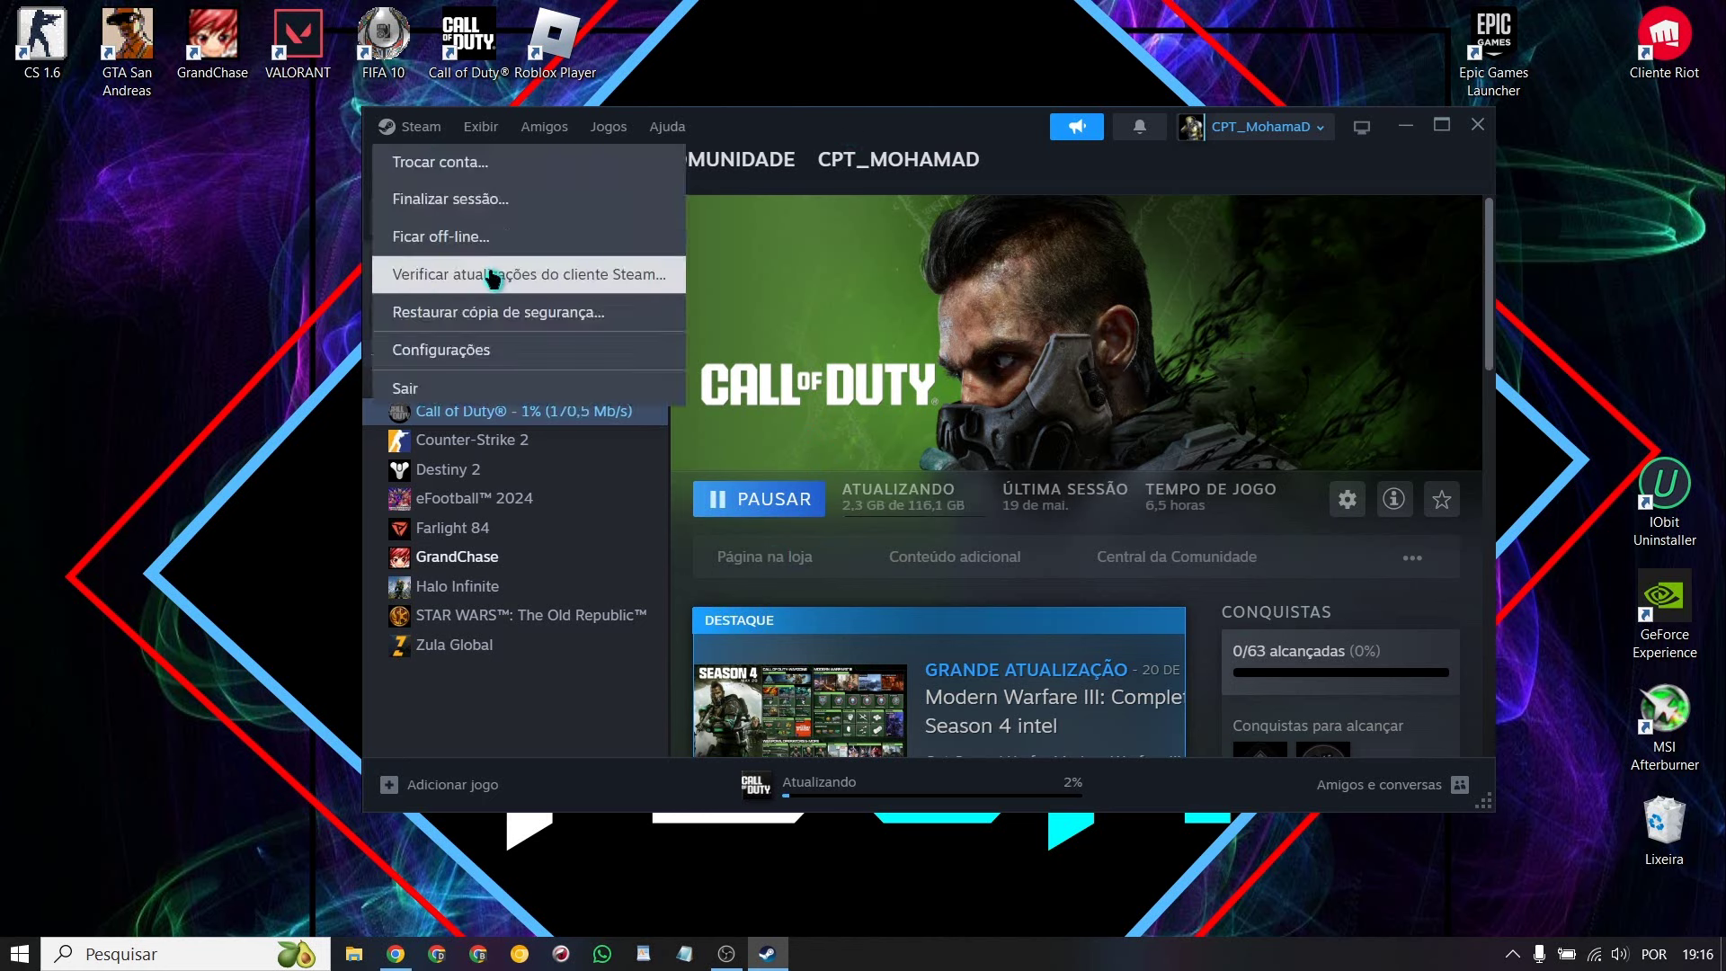
{"action": "left_click", "coordinate": [575, 286]}
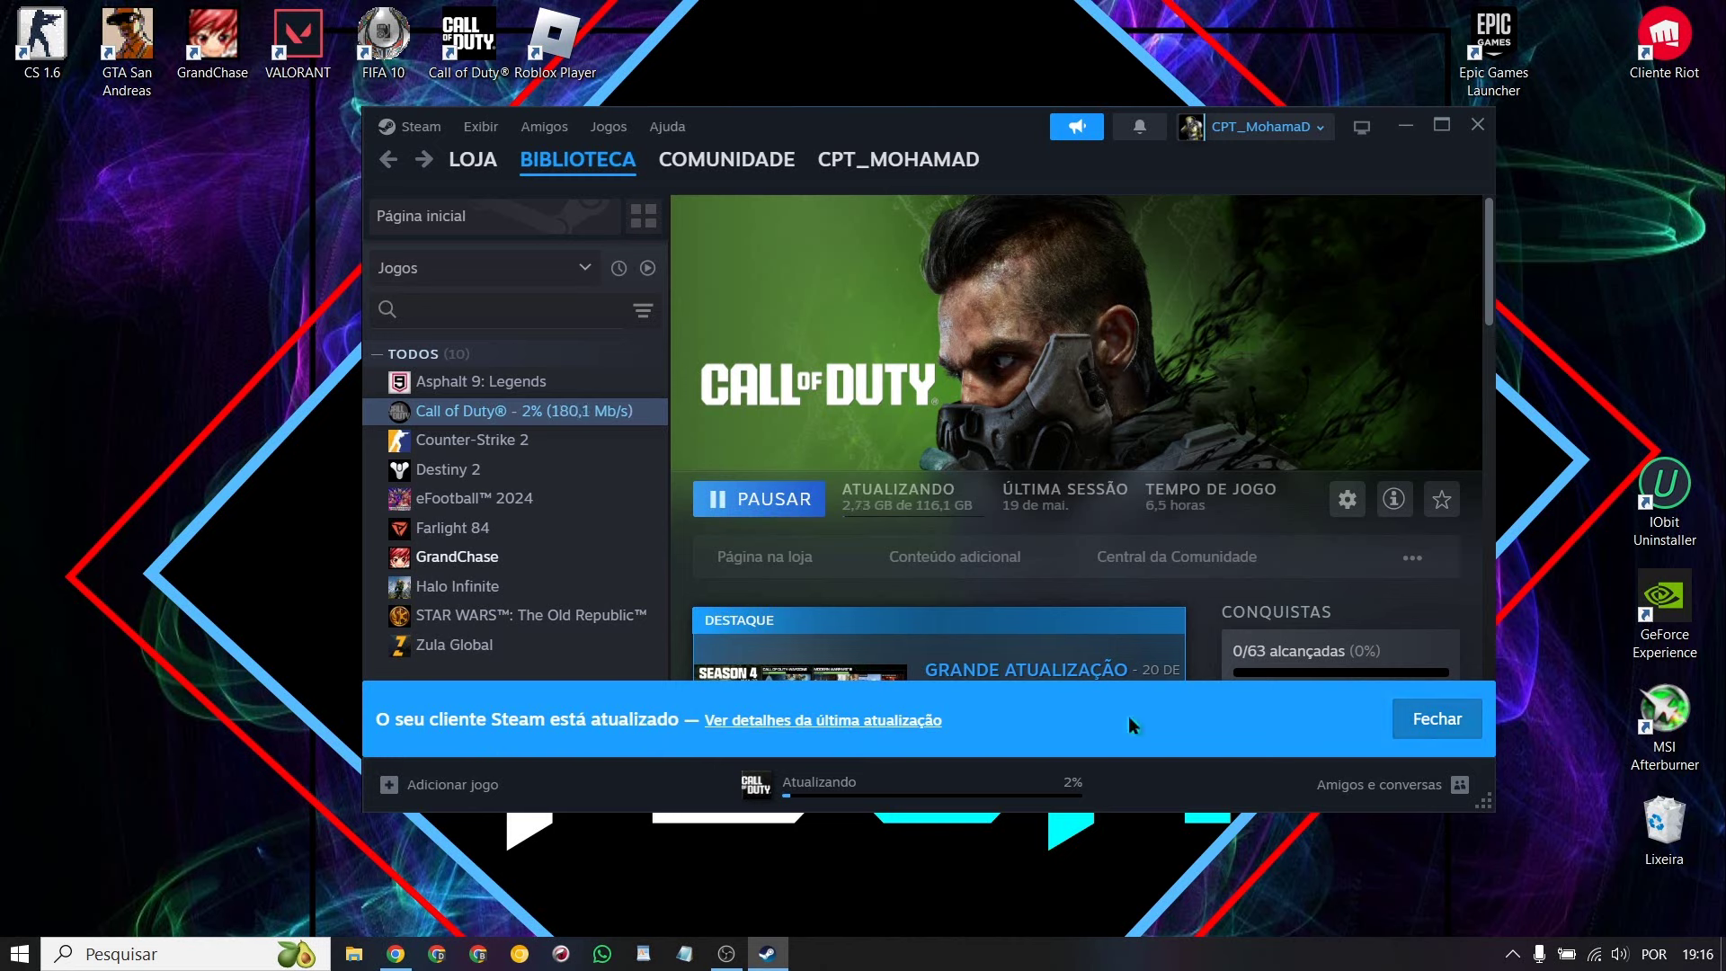
{"action": "left_click", "coordinate": [1471, 721]}
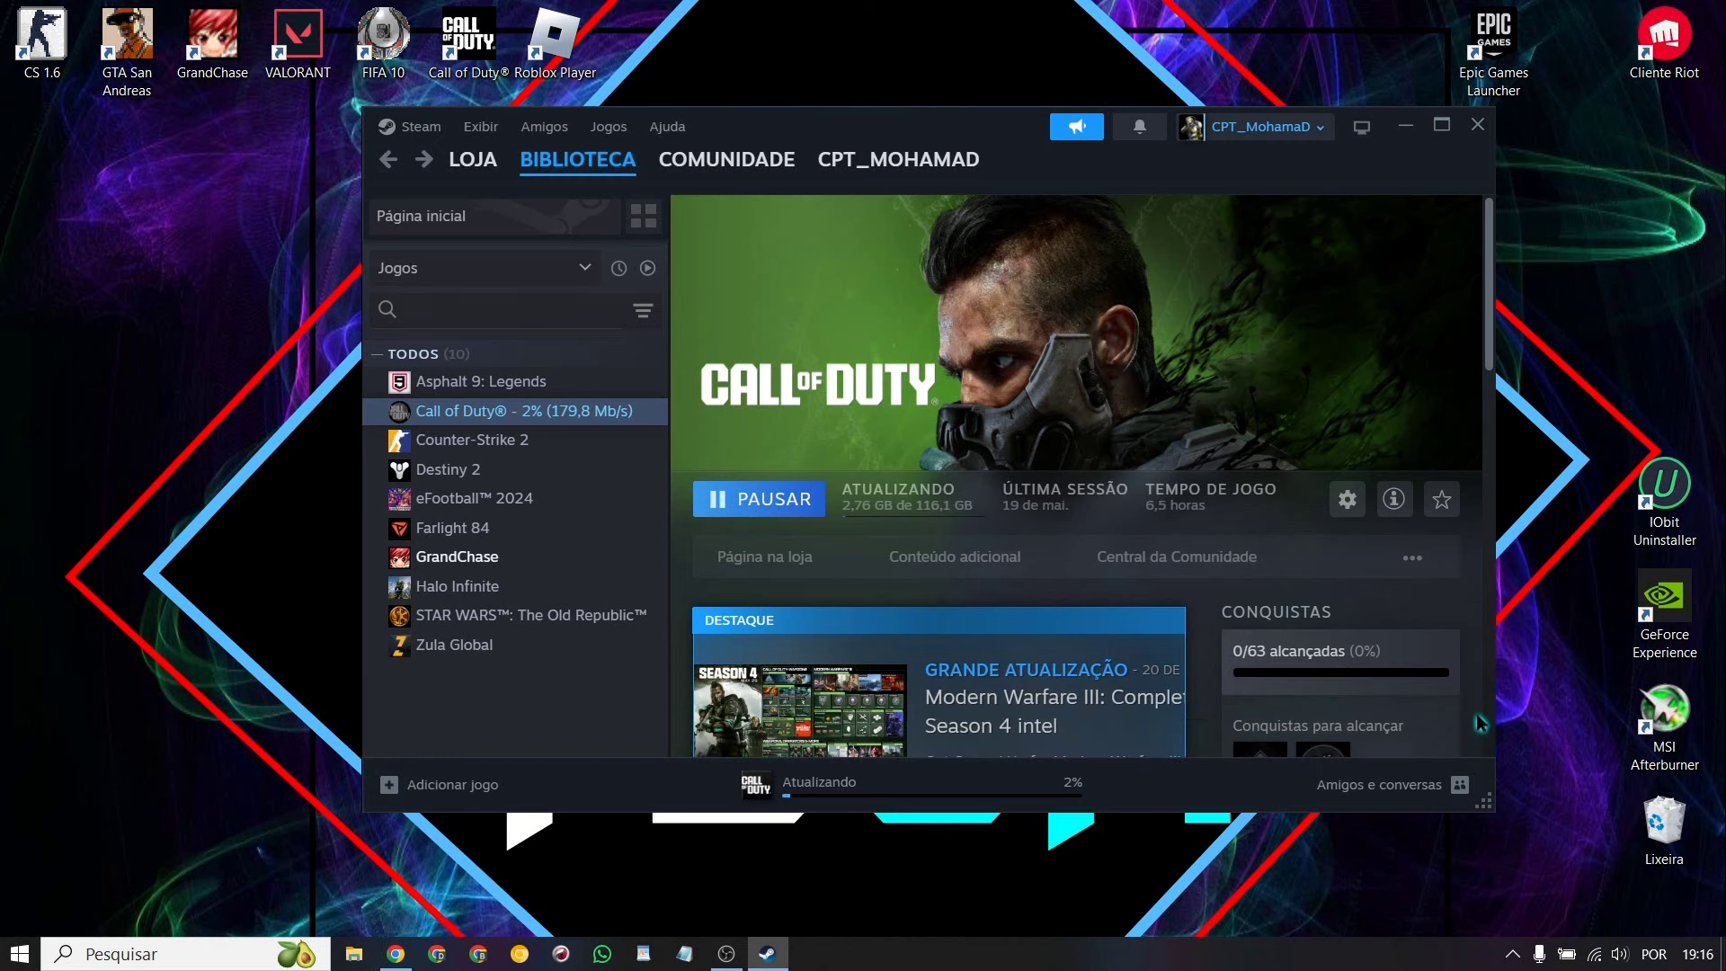